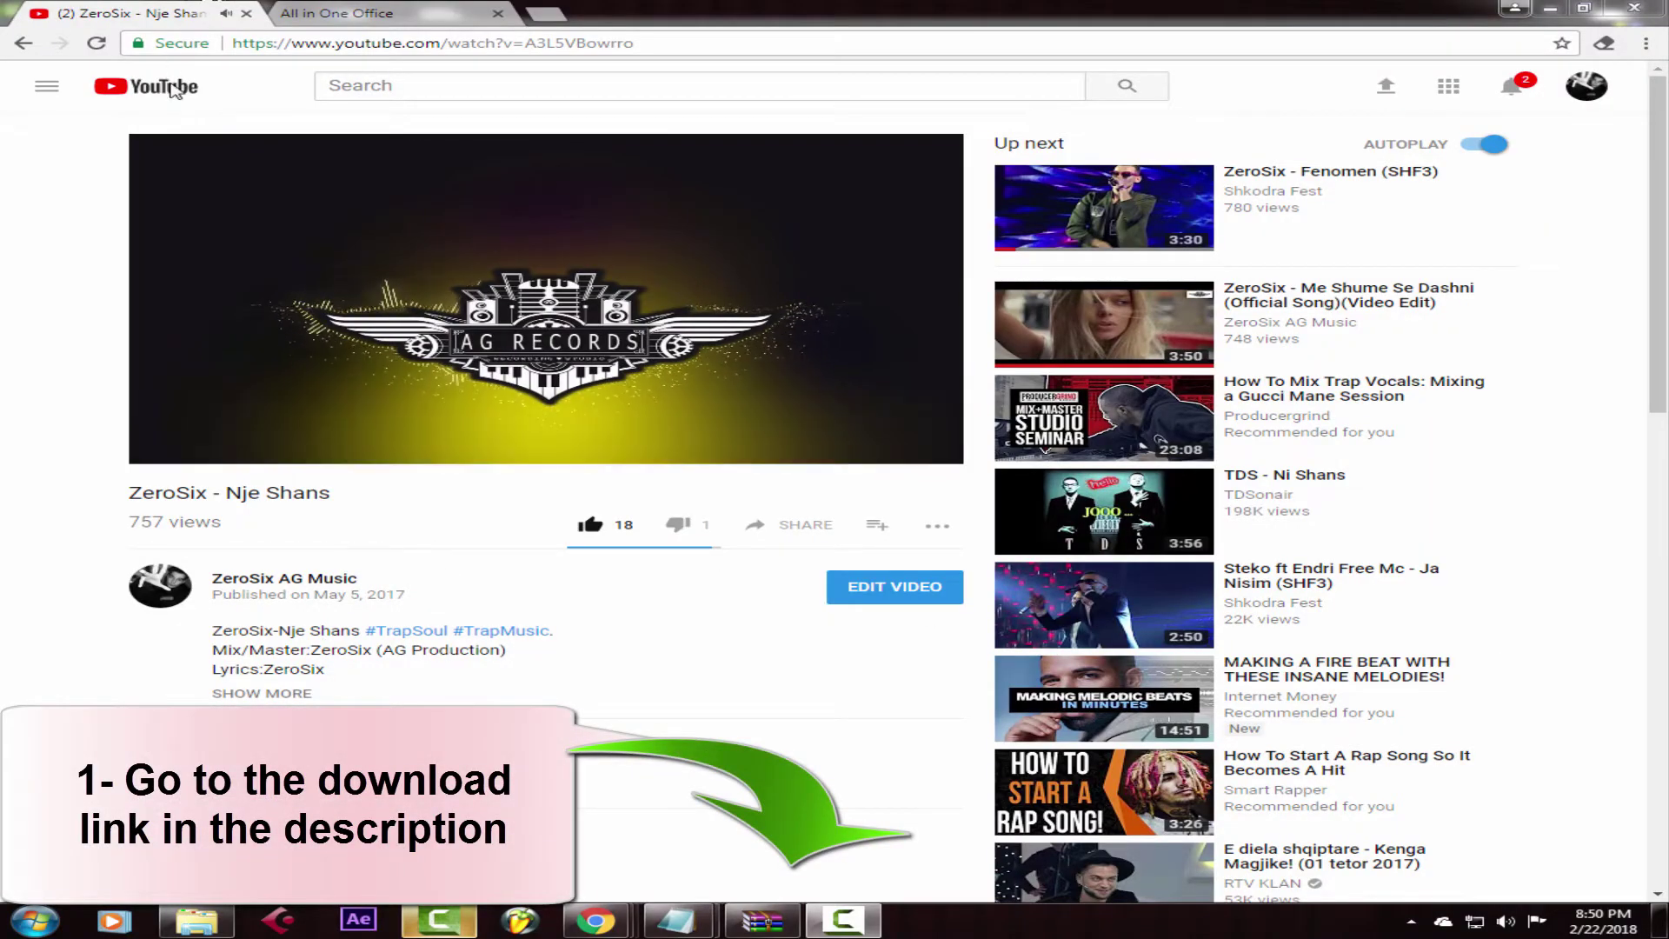
Step: Leave the YouTube music video for the All in One Office start page tab
click(432, 11)
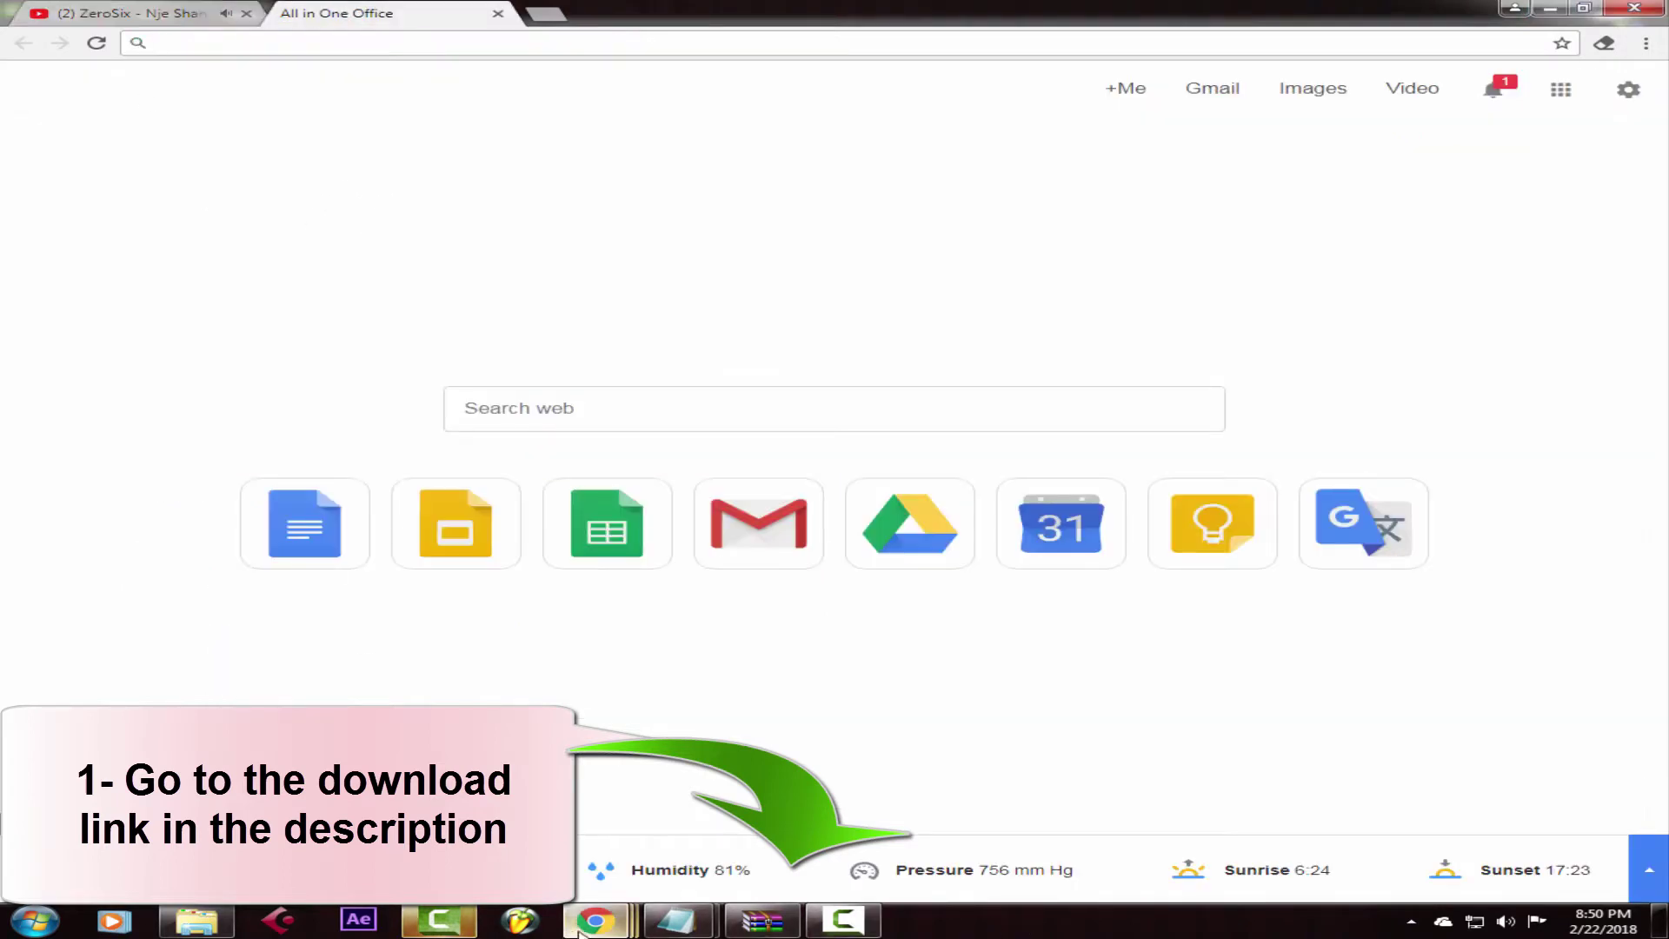
mouse_move(675, 921)
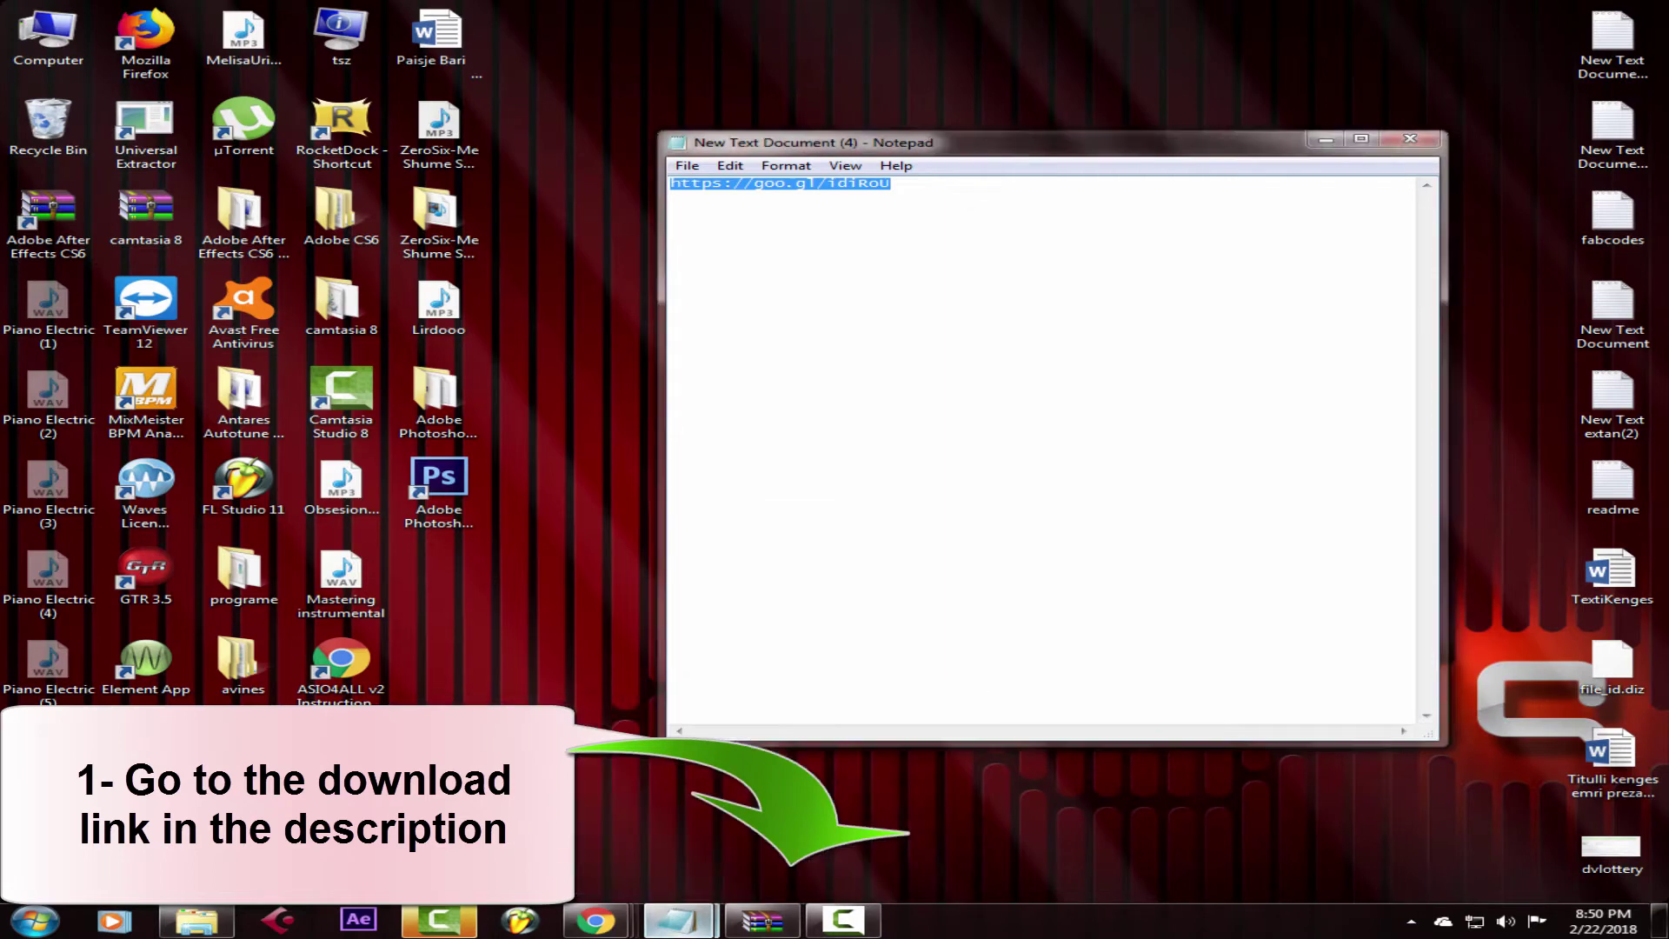
Step: Copy the goo.gl download link from the Notepad note
click(622, 799)
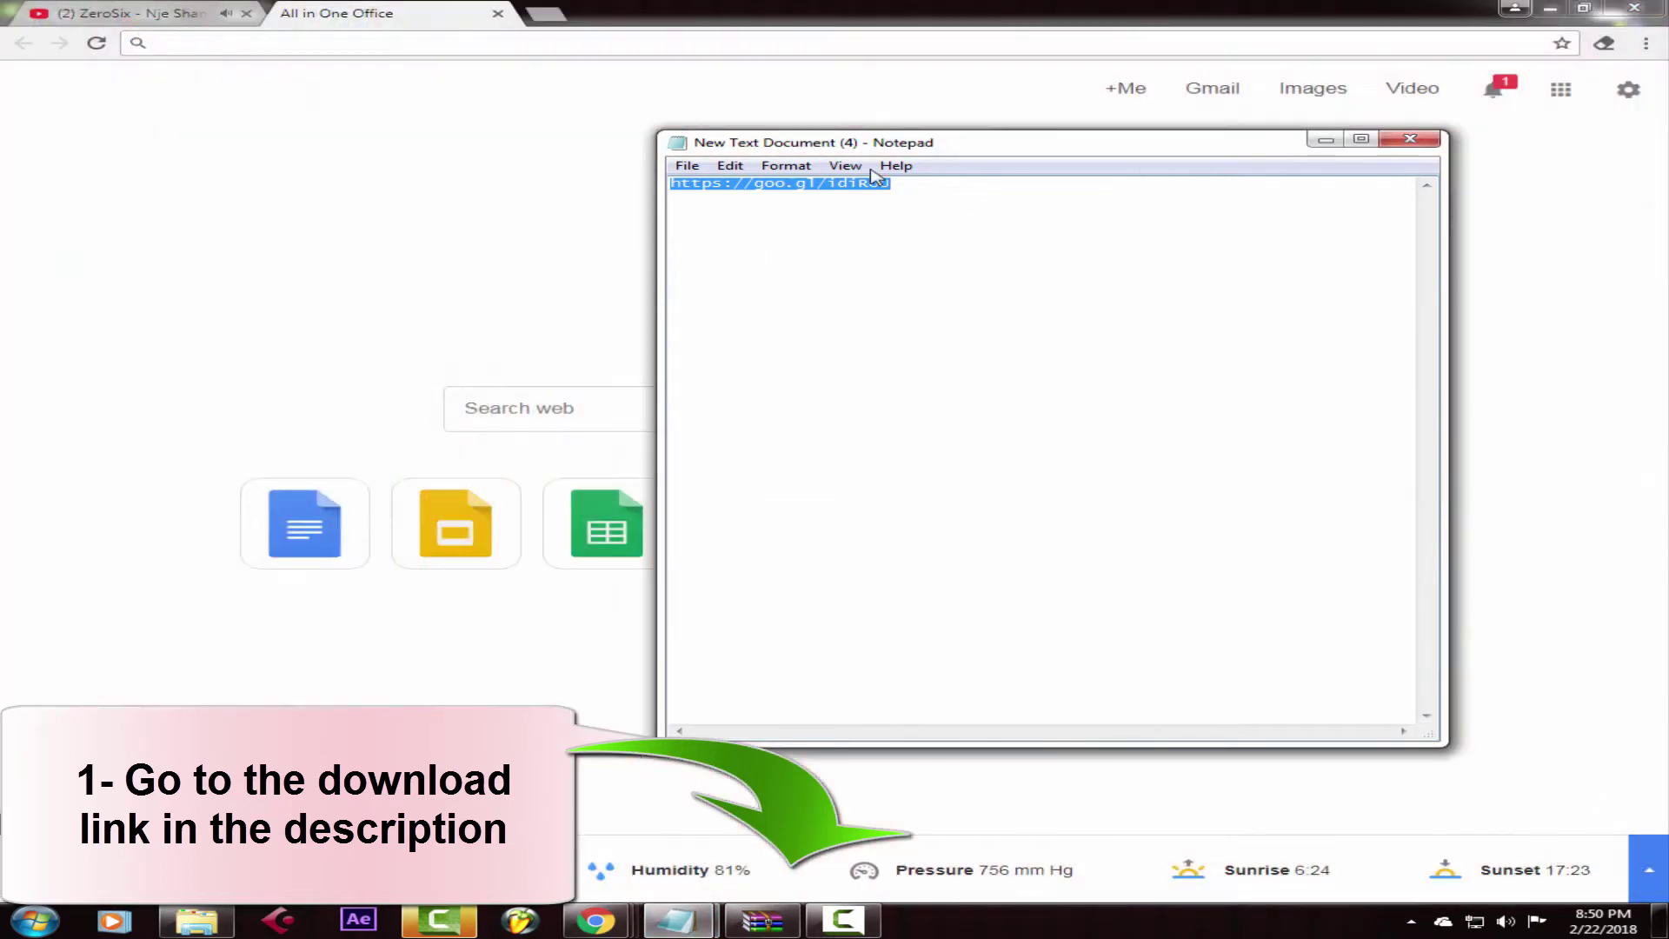
right_click(821, 187)
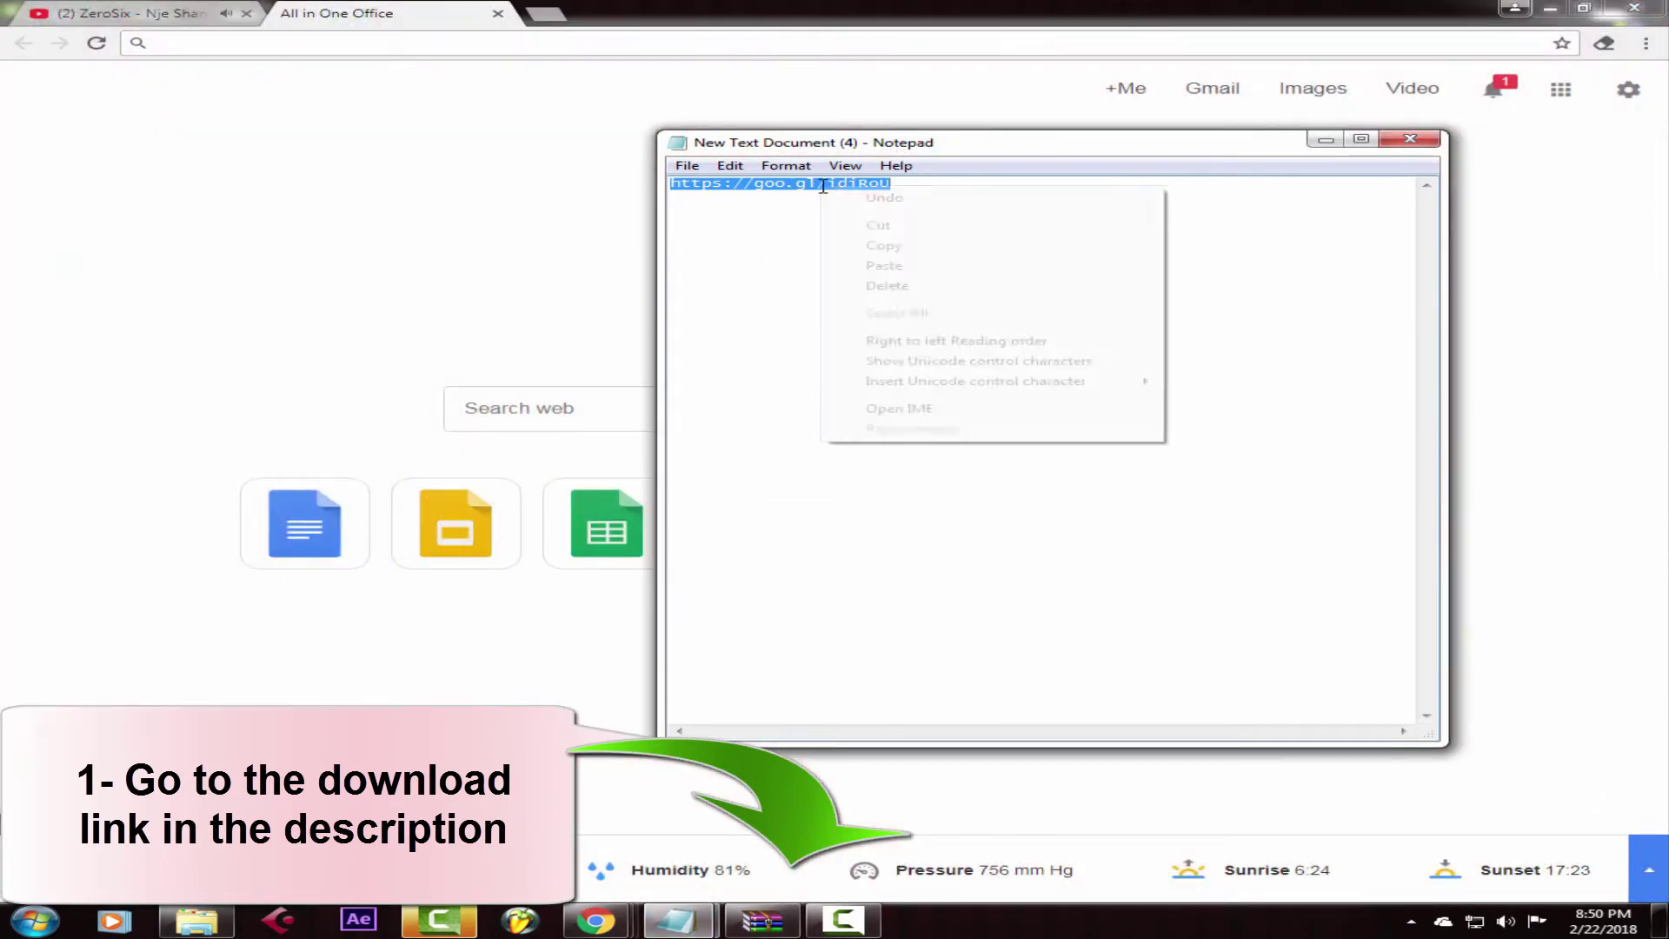
click(903, 251)
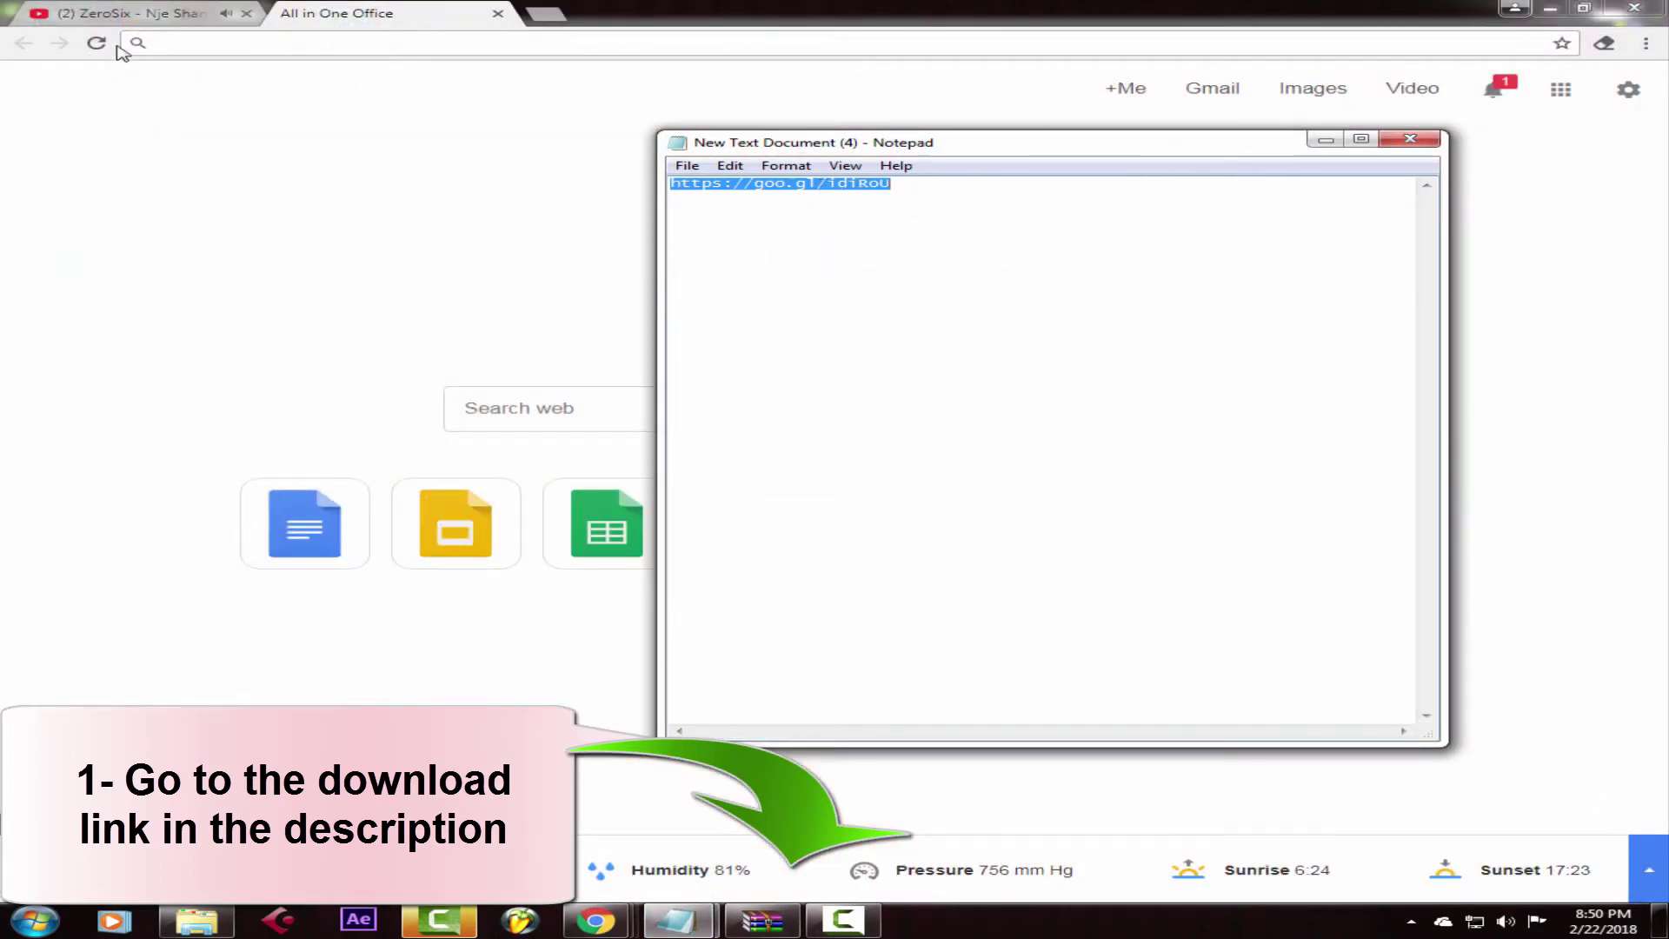
Step: Paste the goo.gl link into Chrome's address bar and load it
click(347, 44)
right_click(347, 44)
click(405, 135)
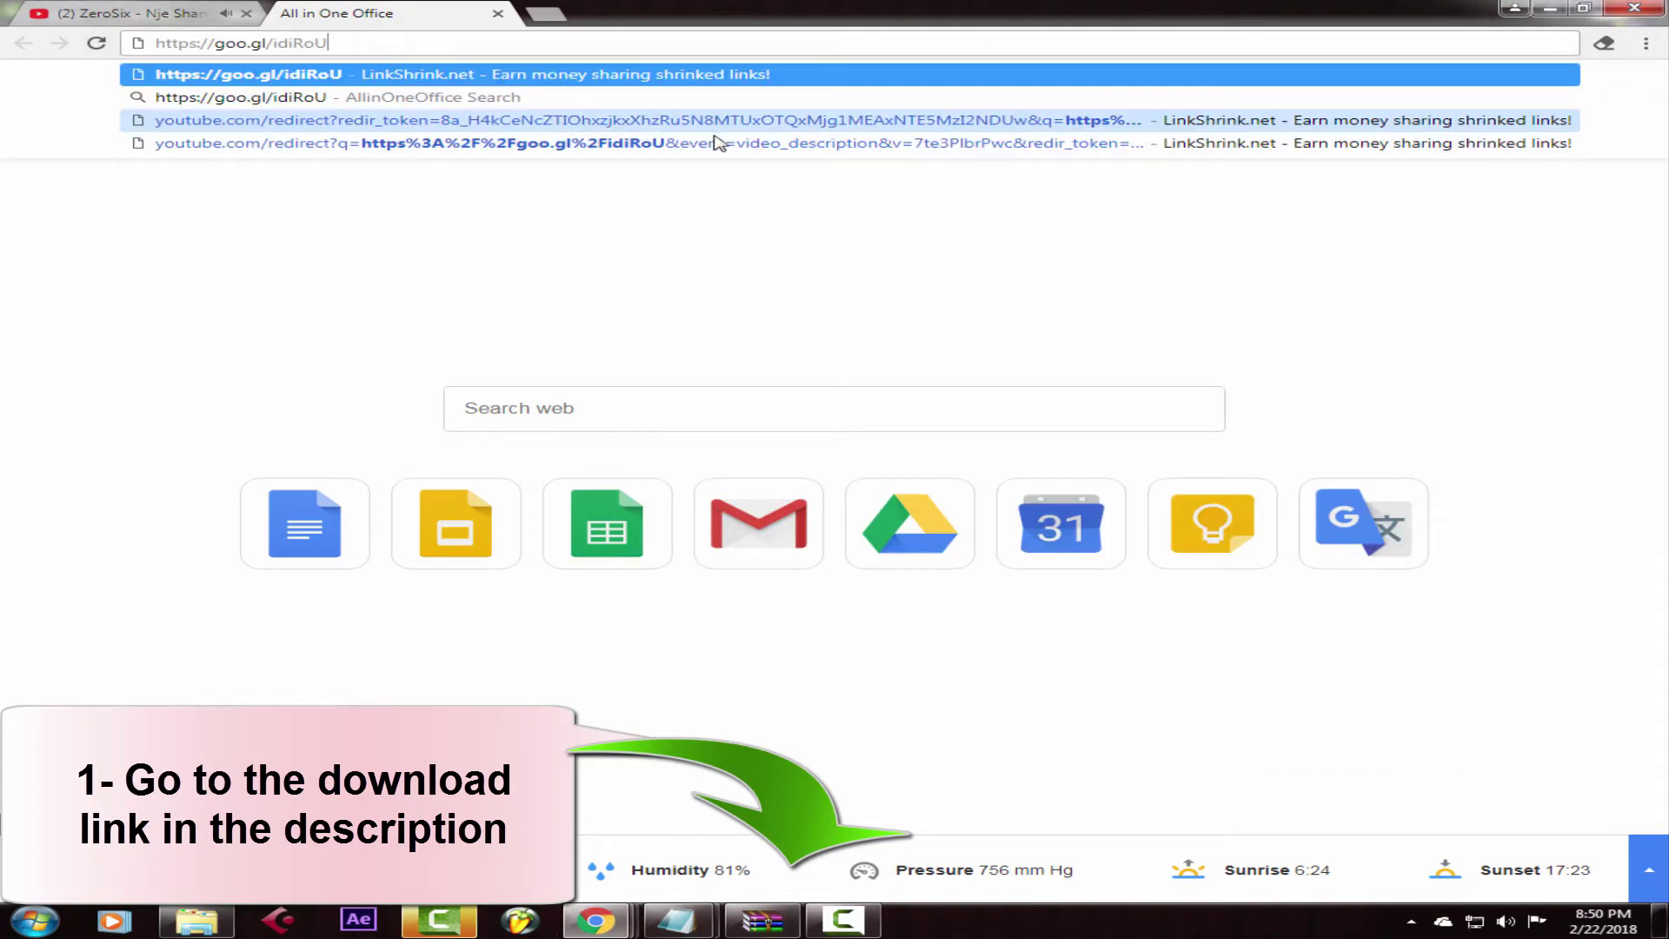
click(652, 77)
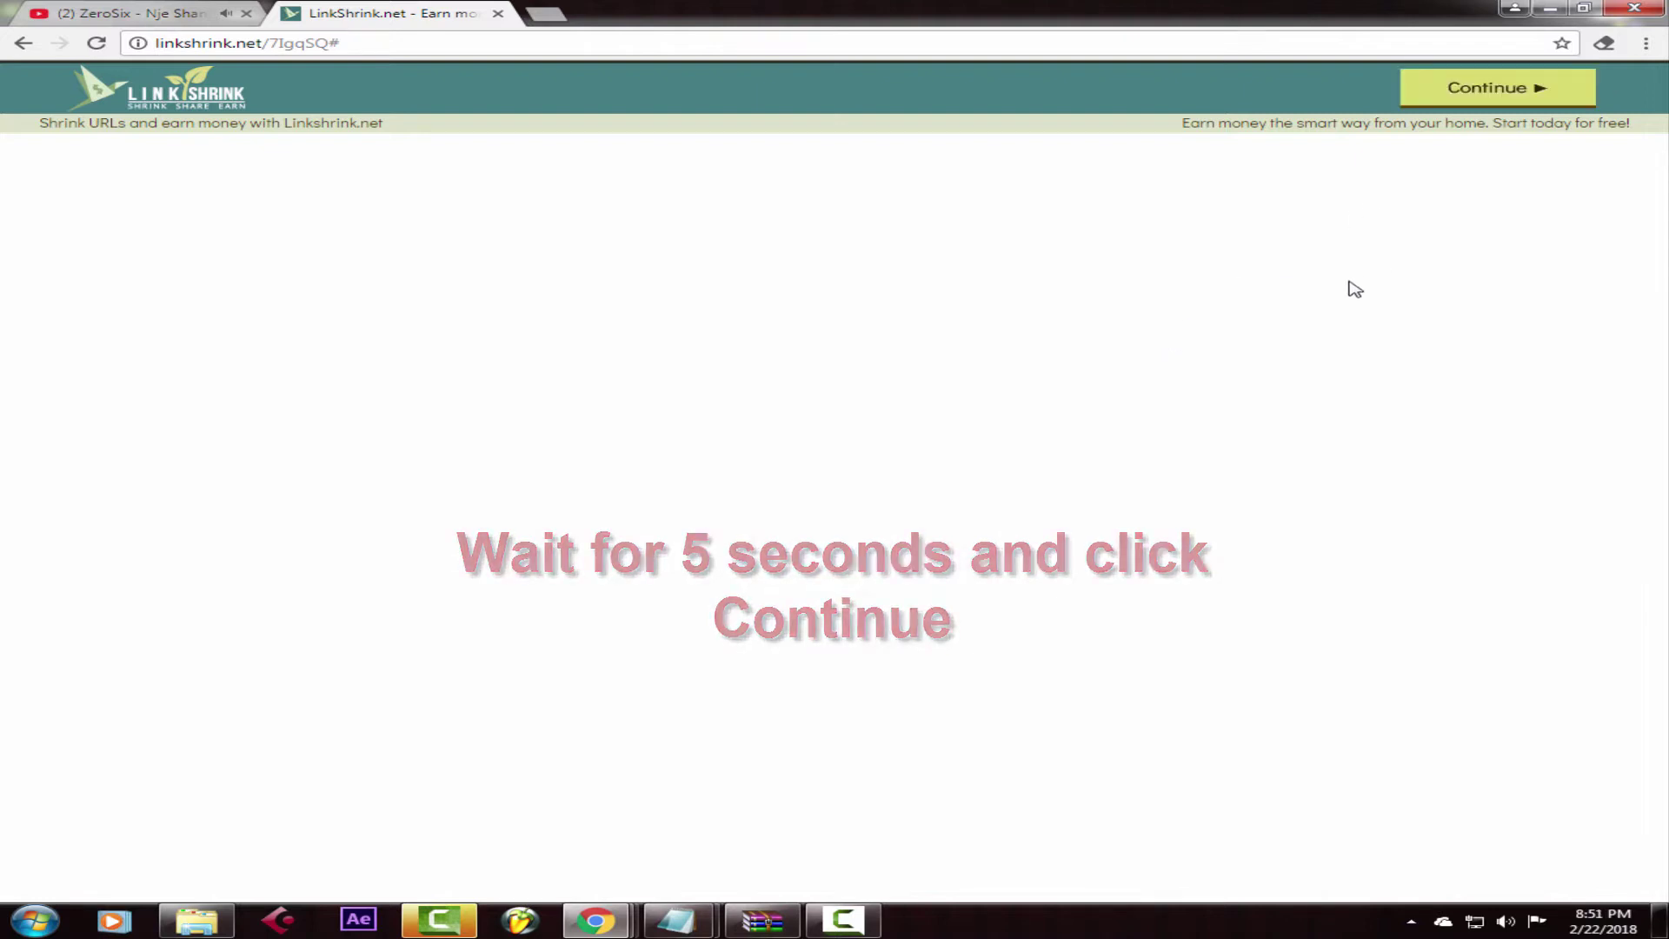
Step: Continue past LinkShrink, close the Security Warning tab, and follow the velocicosm Download Full Version link
click(1480, 103)
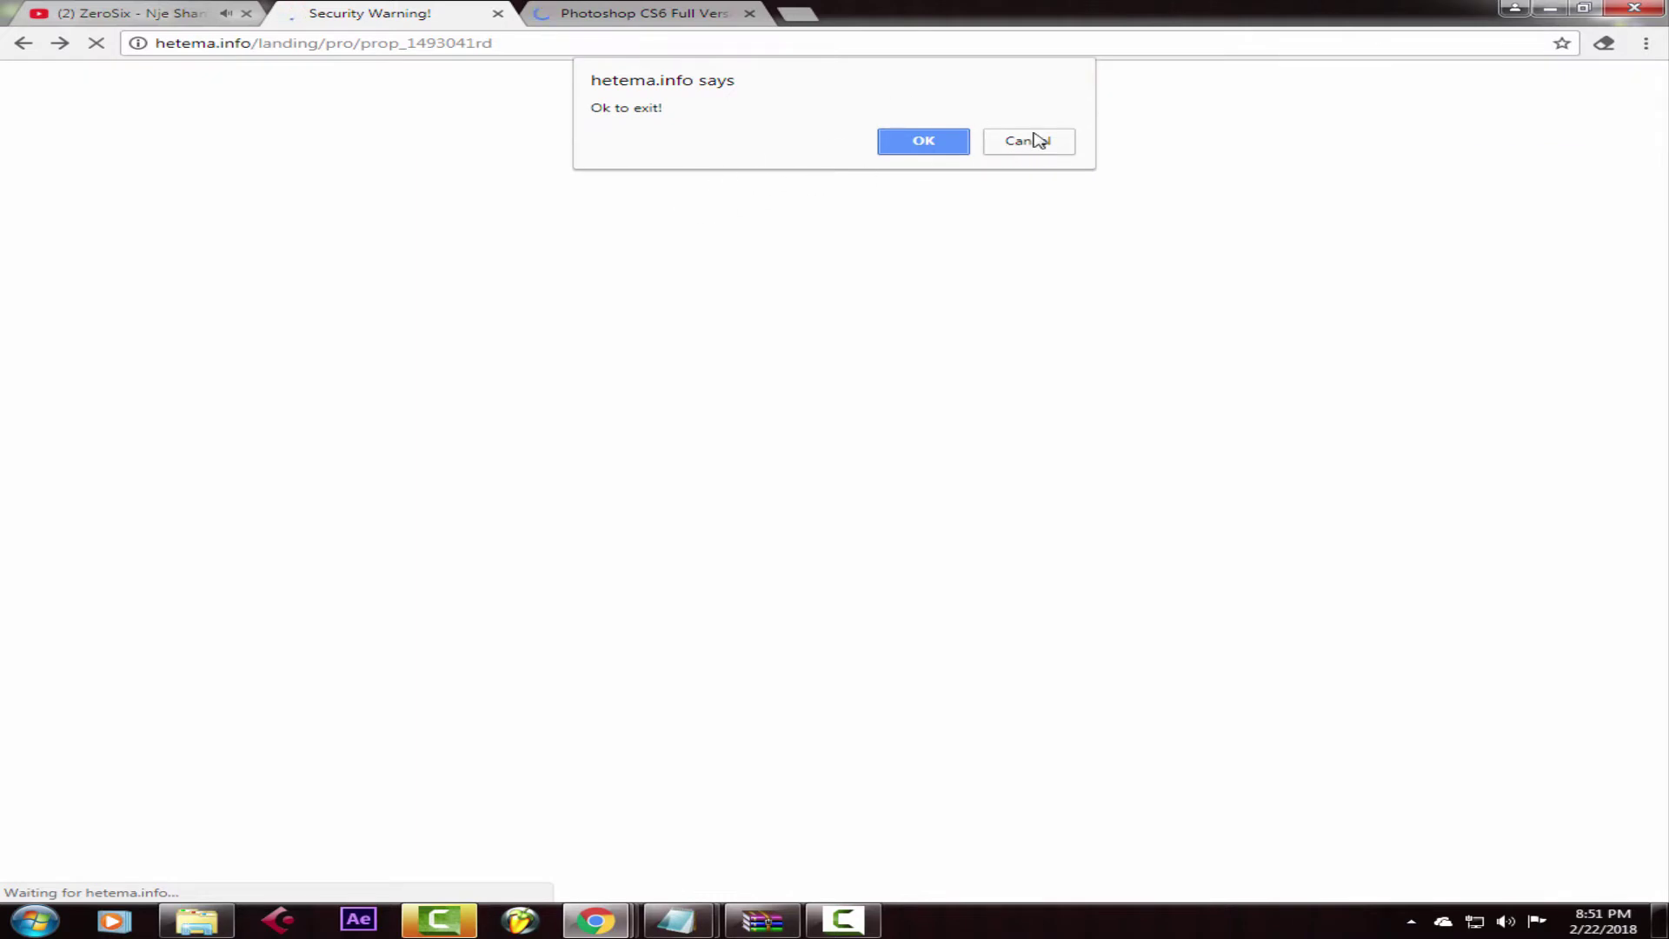
click(497, 14)
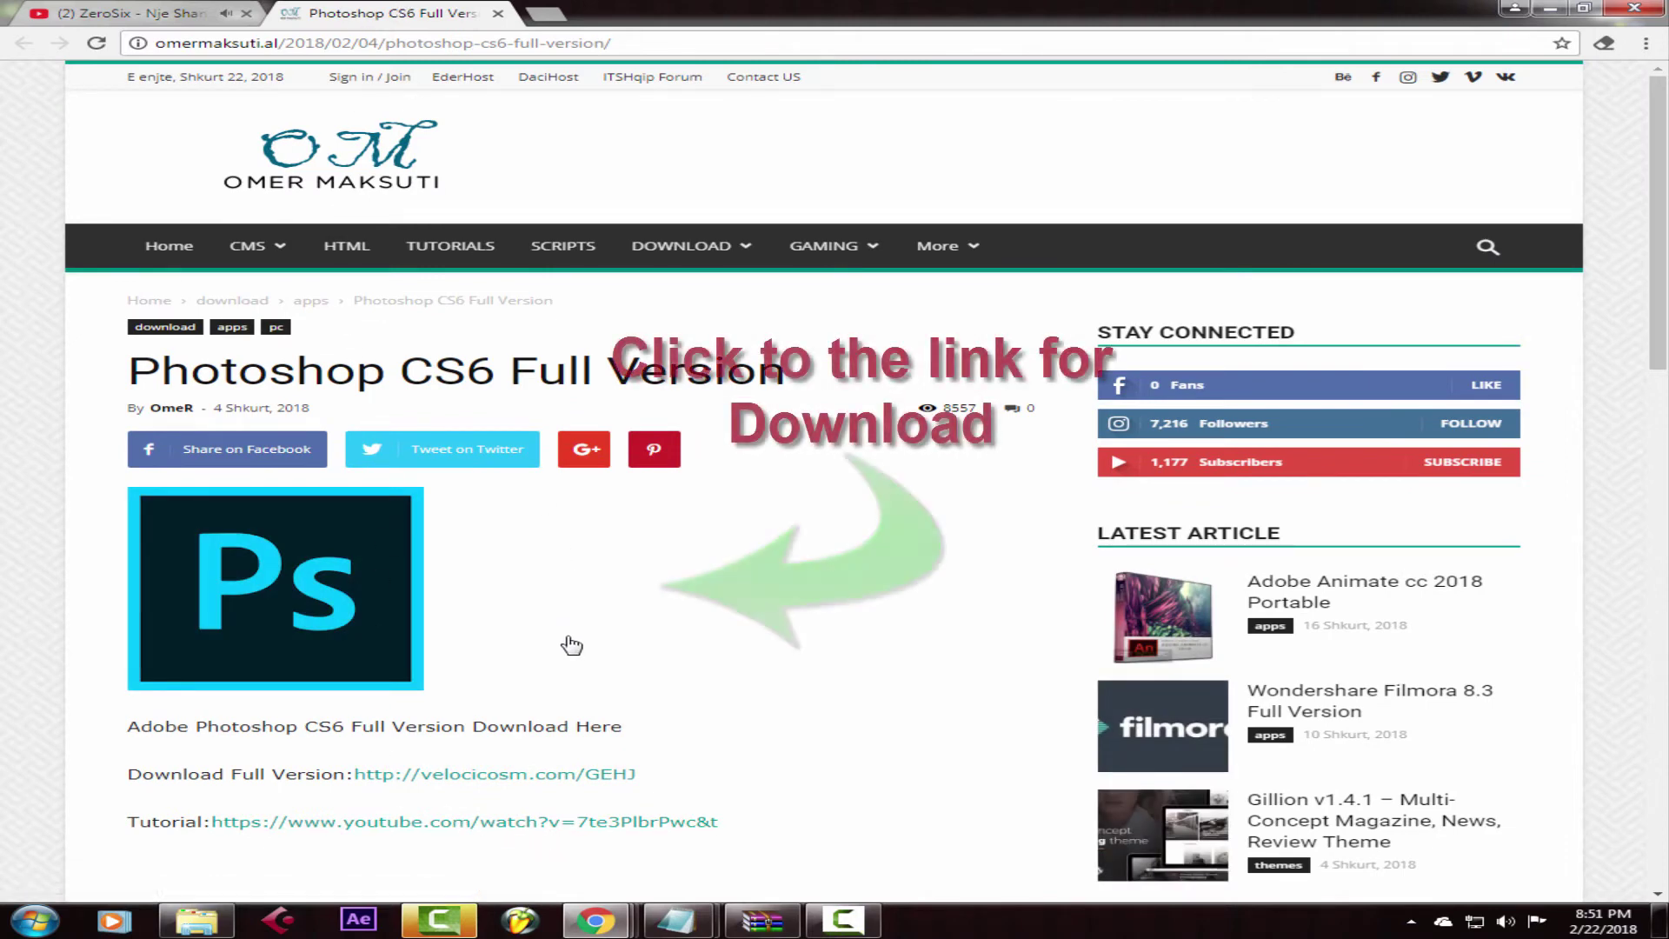
scroll(574, 650, down, 2)
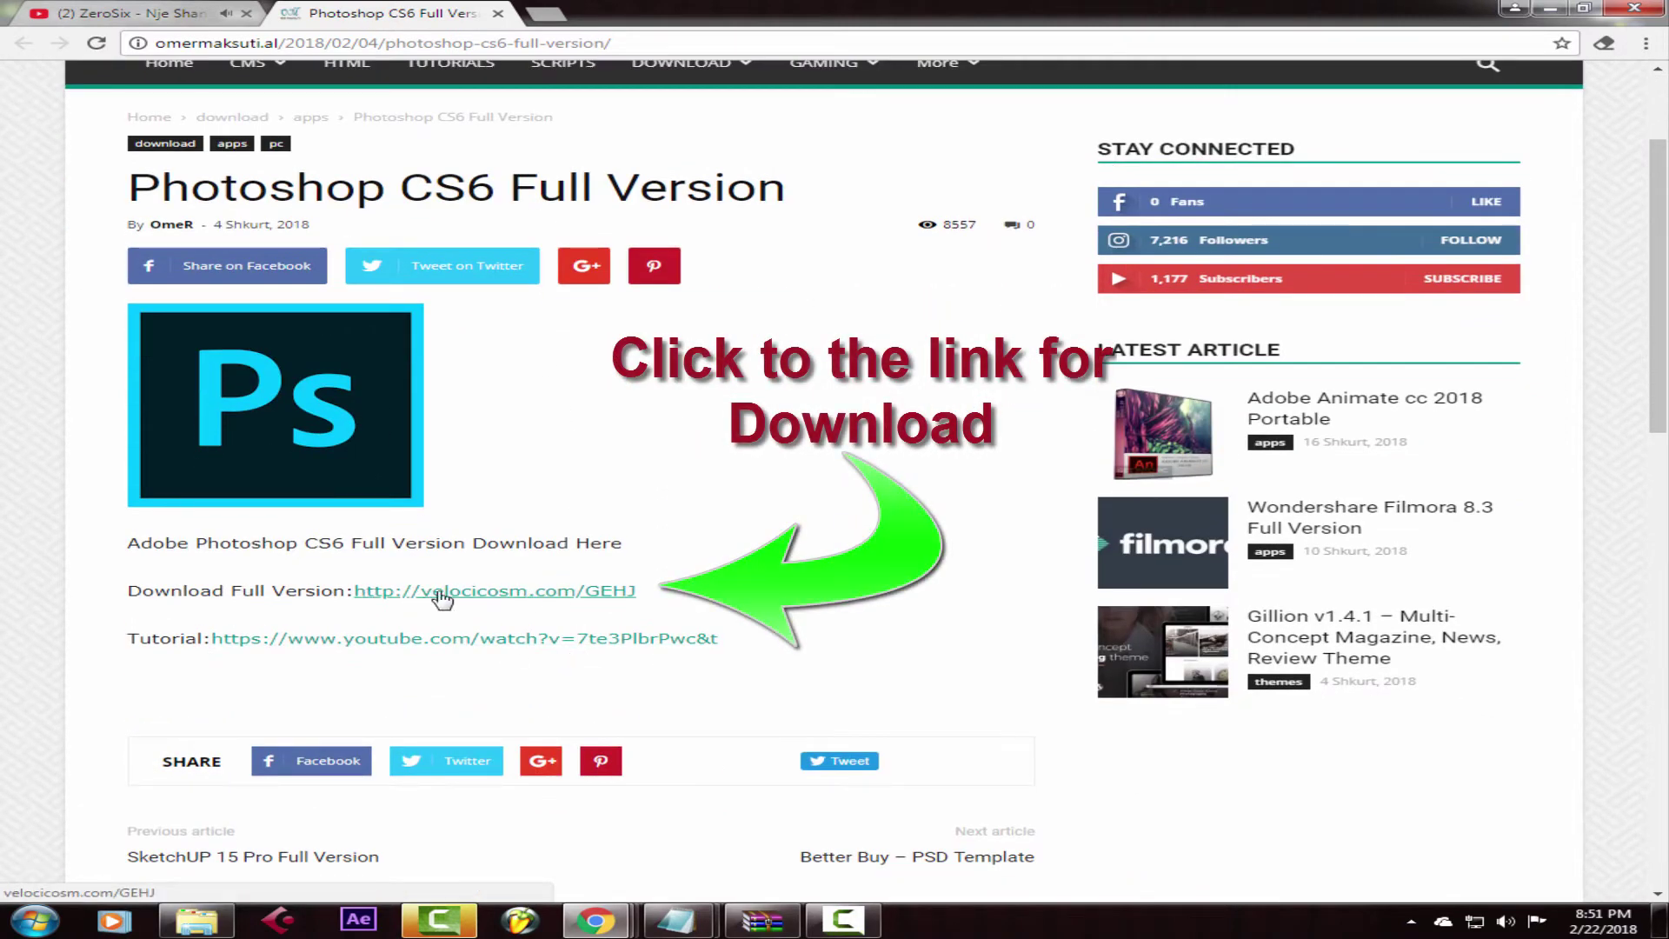
click(519, 598)
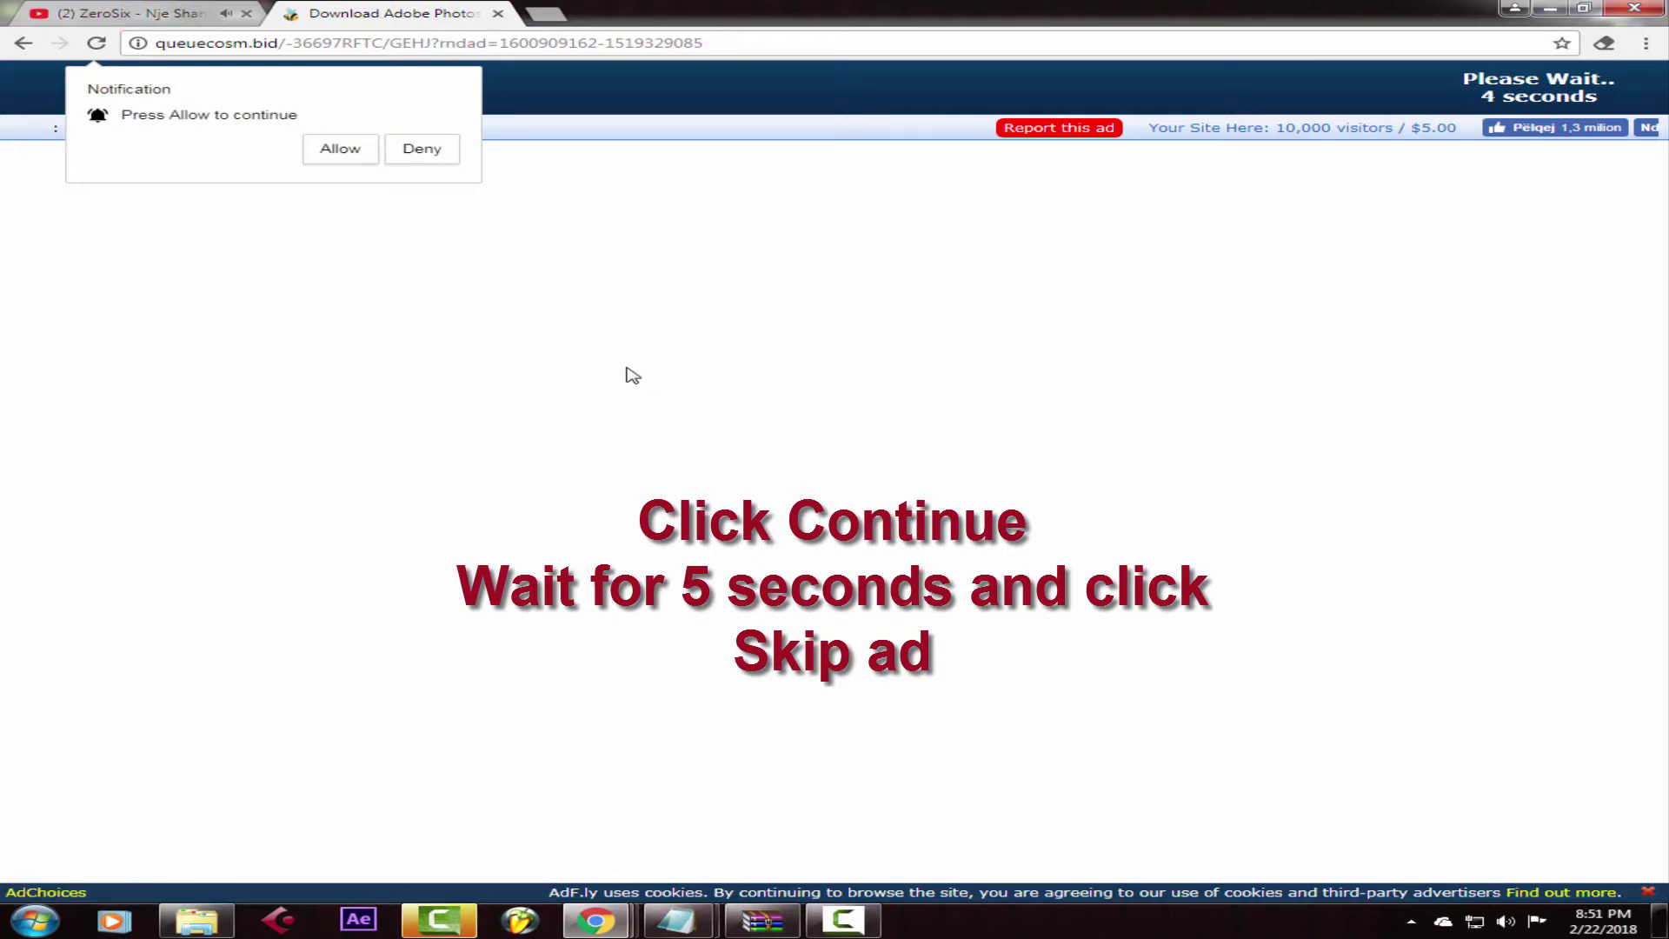
Step: Deny notifications, close the ad tabs and warning, and skip the ad to reach Sendspace
click(441, 151)
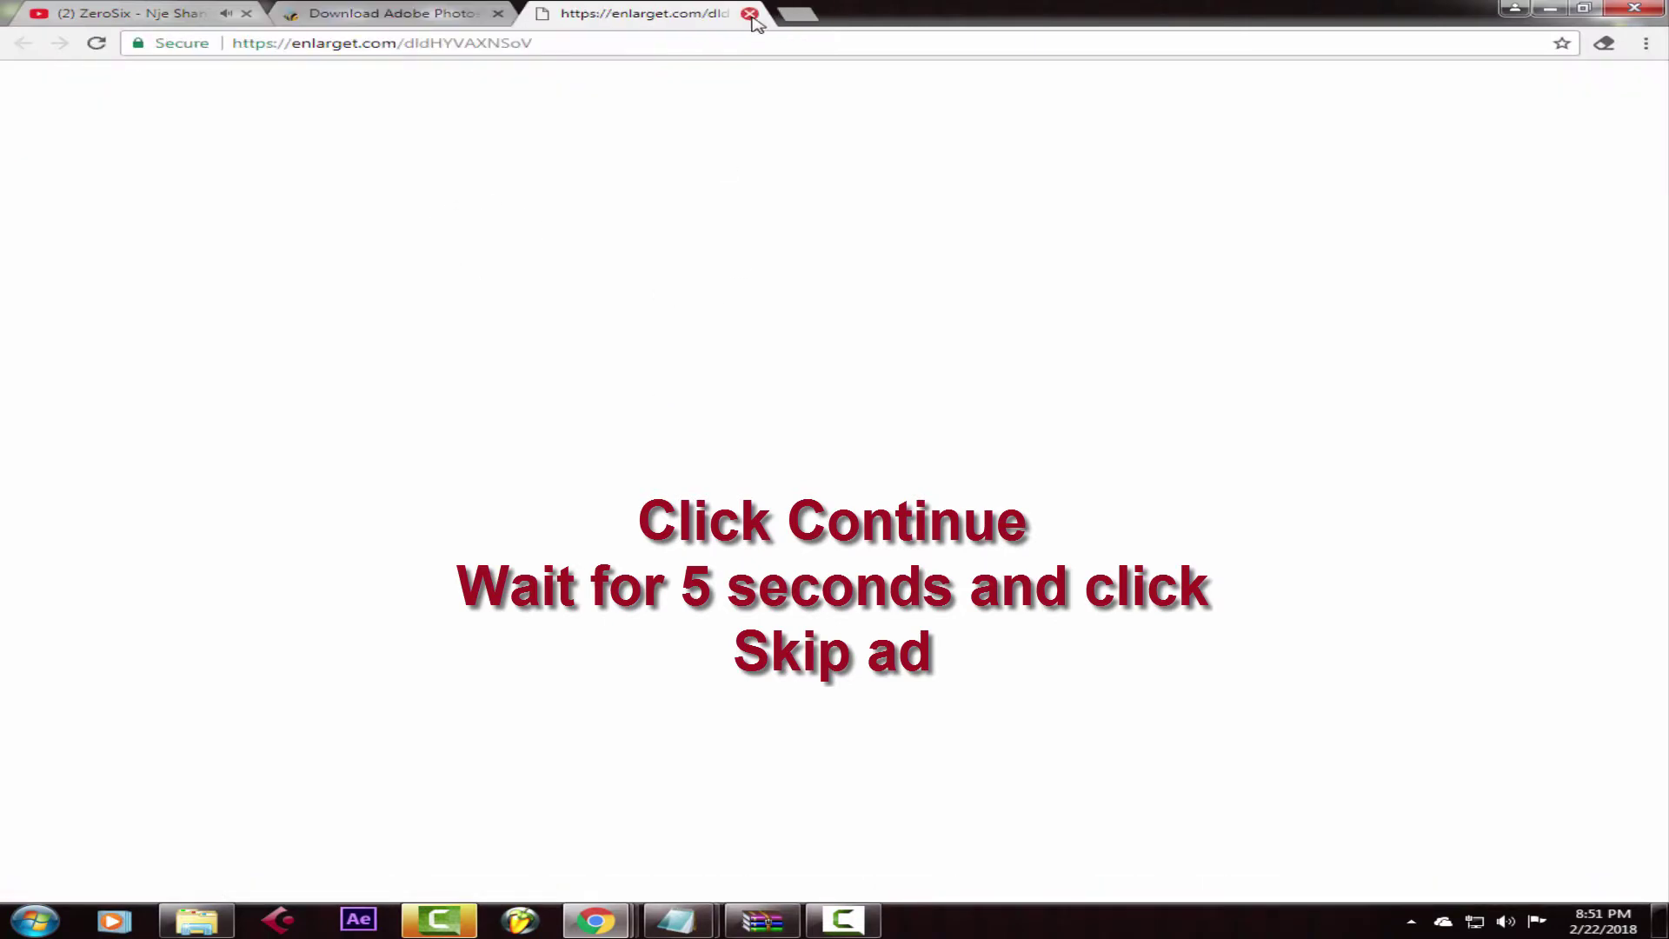
click(452, 14)
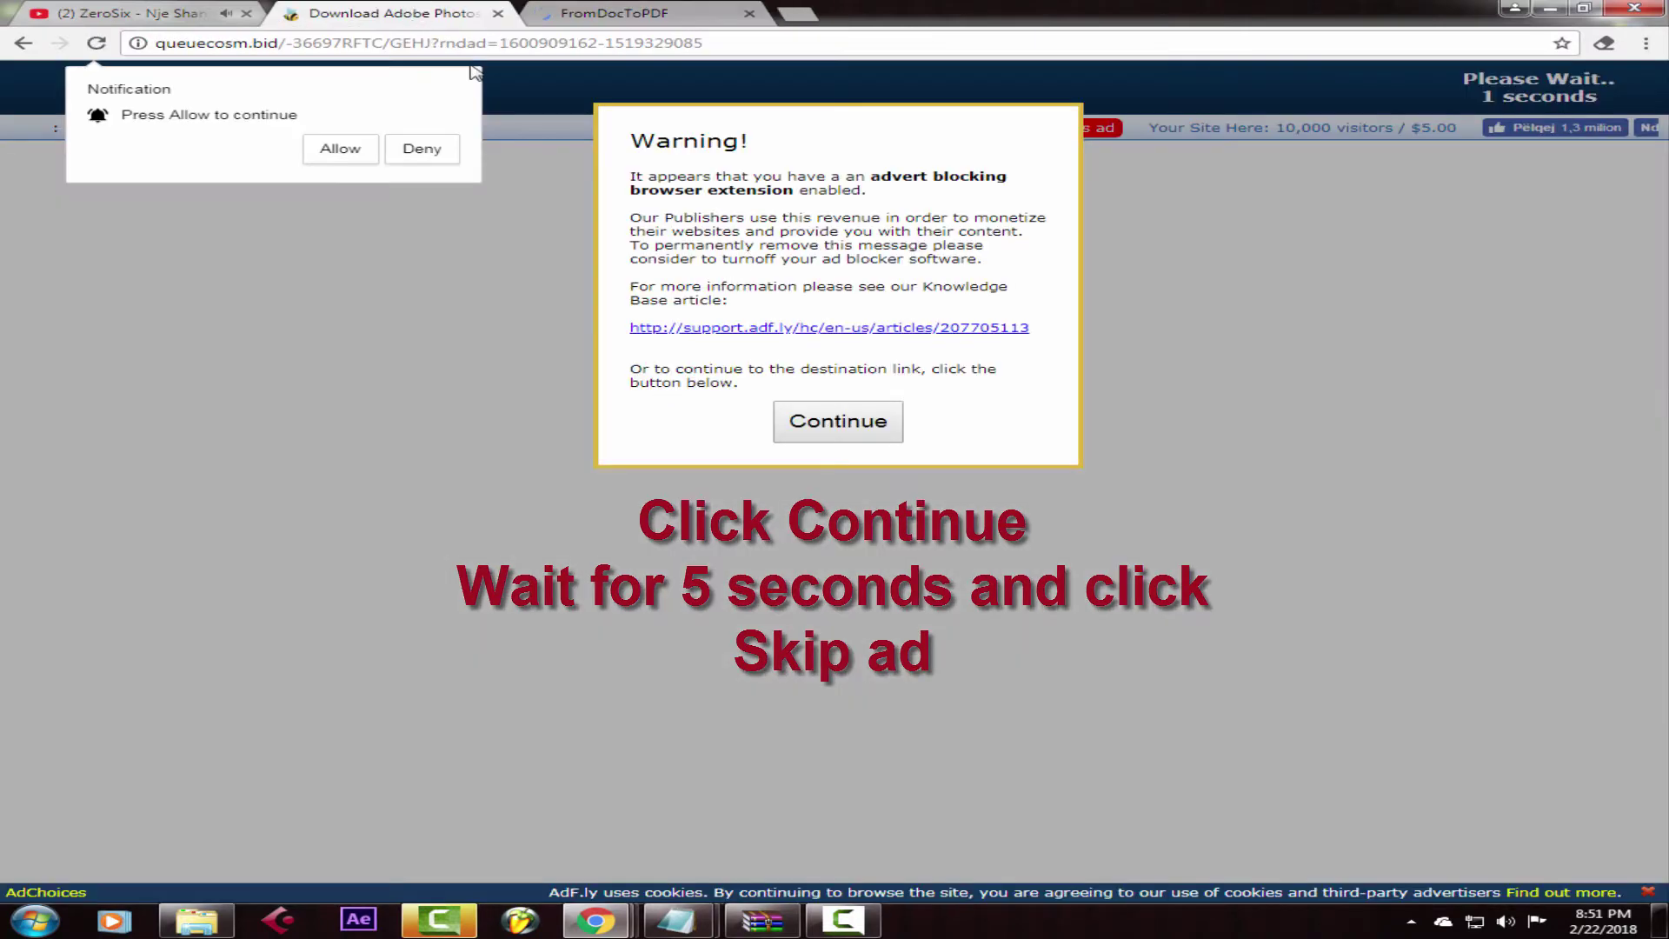
click(869, 431)
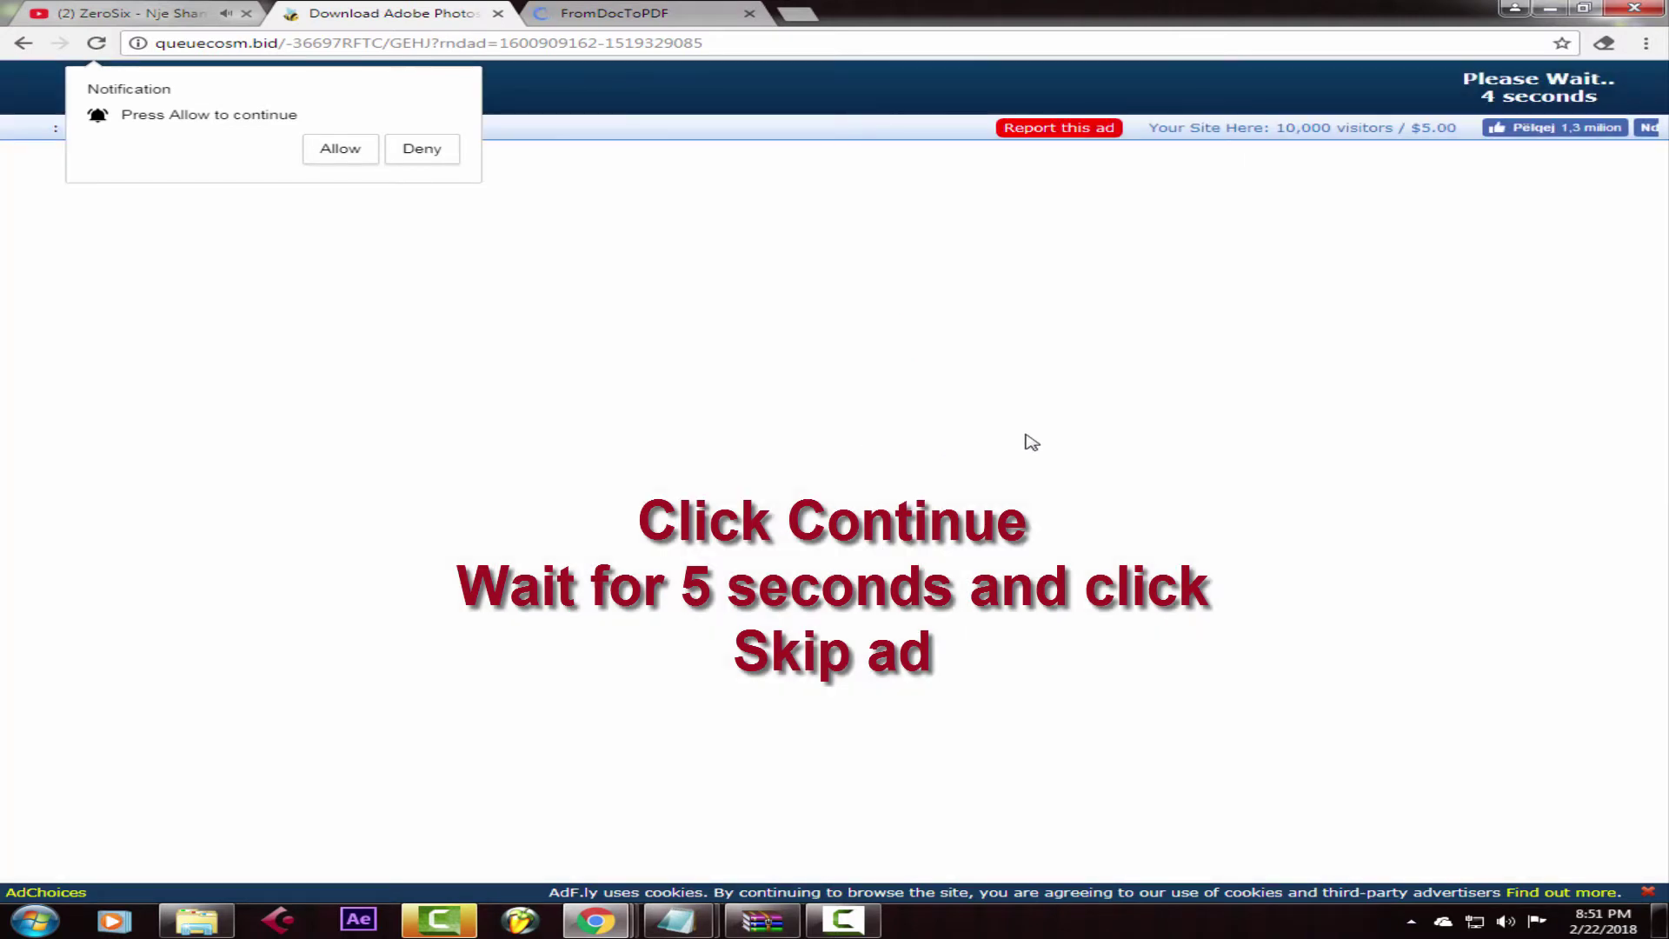
click(749, 14)
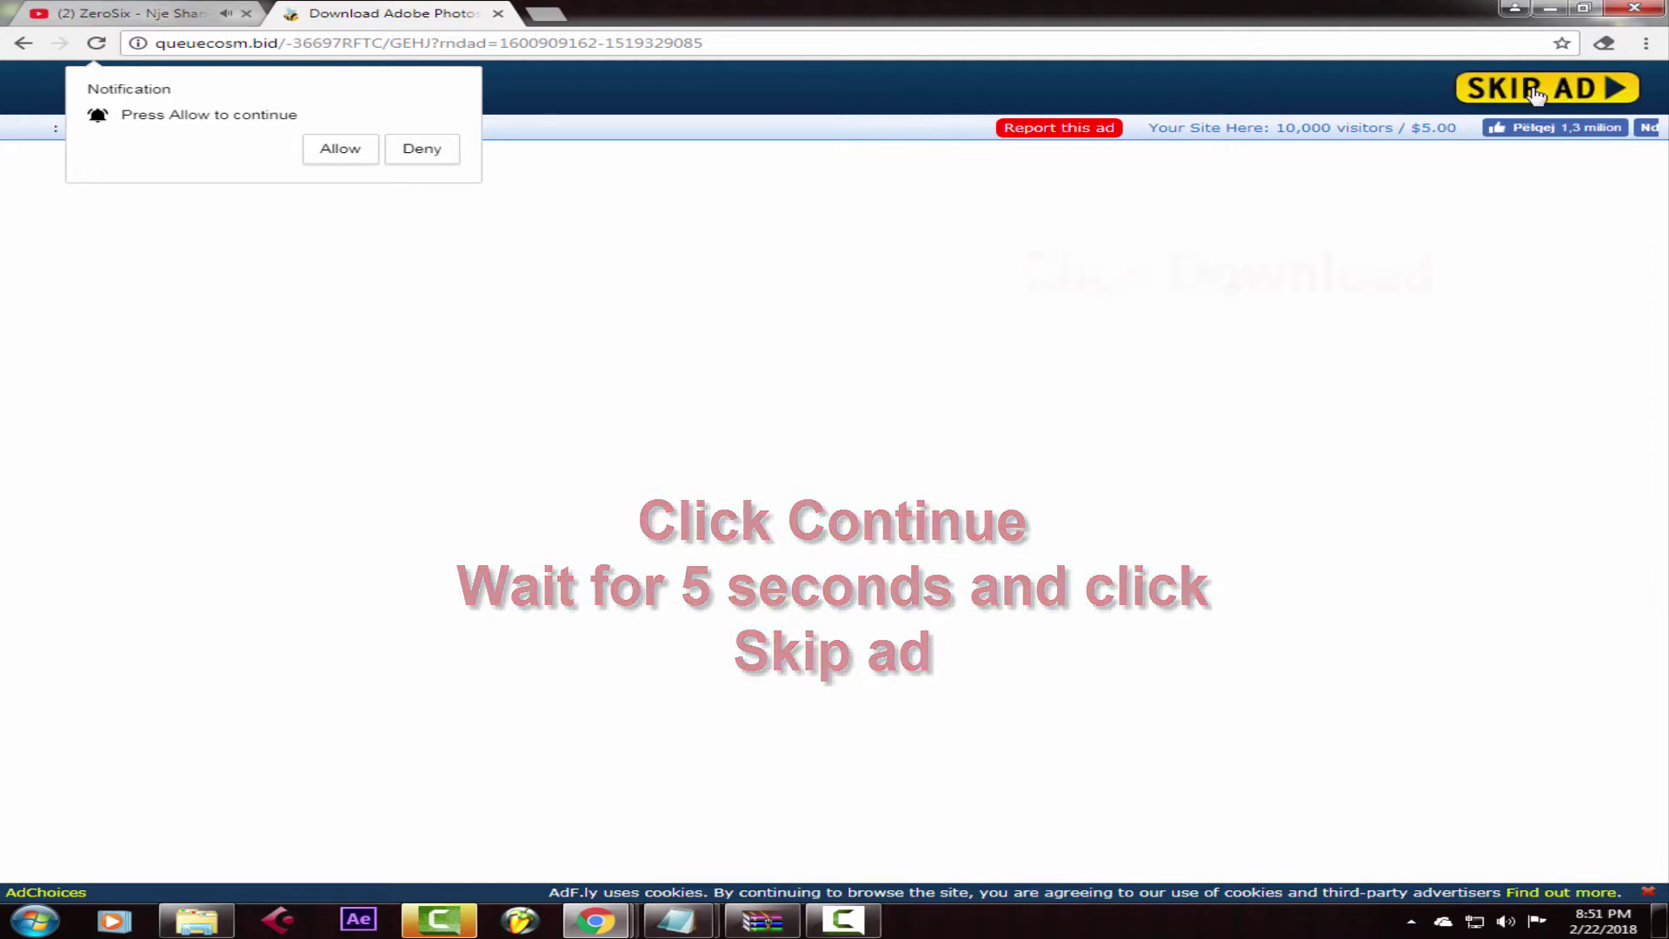
click(1535, 90)
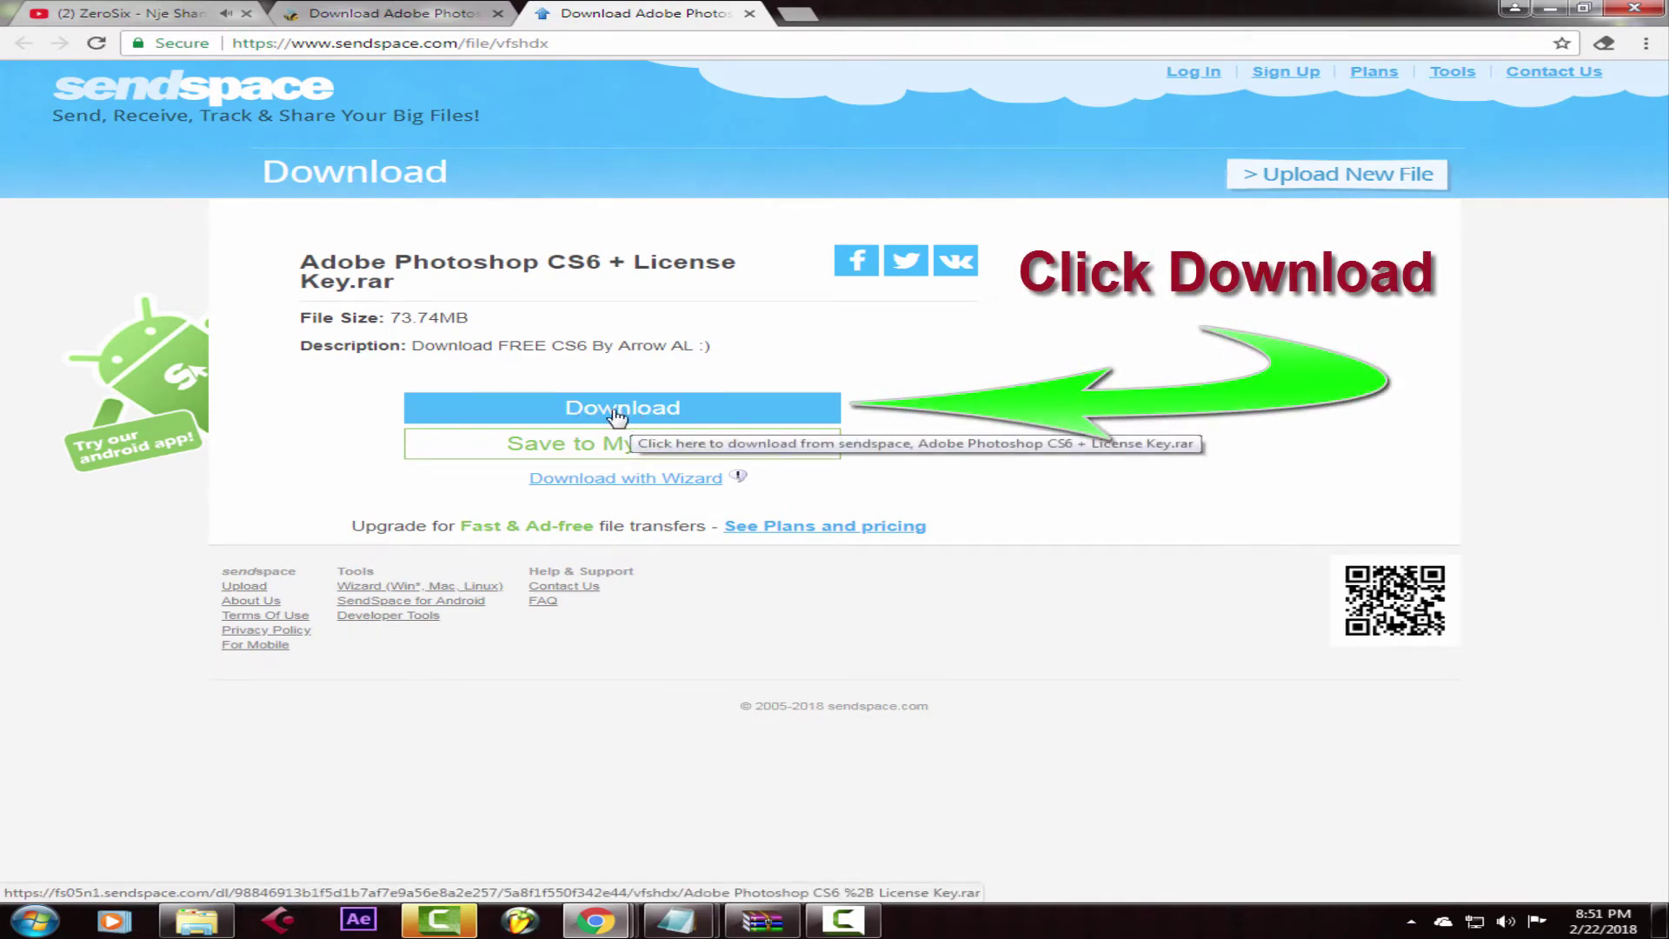
Step: Download Adobe Photoshop CS6 + License Key.rar from Sendspace and open the finished archive
click(616, 417)
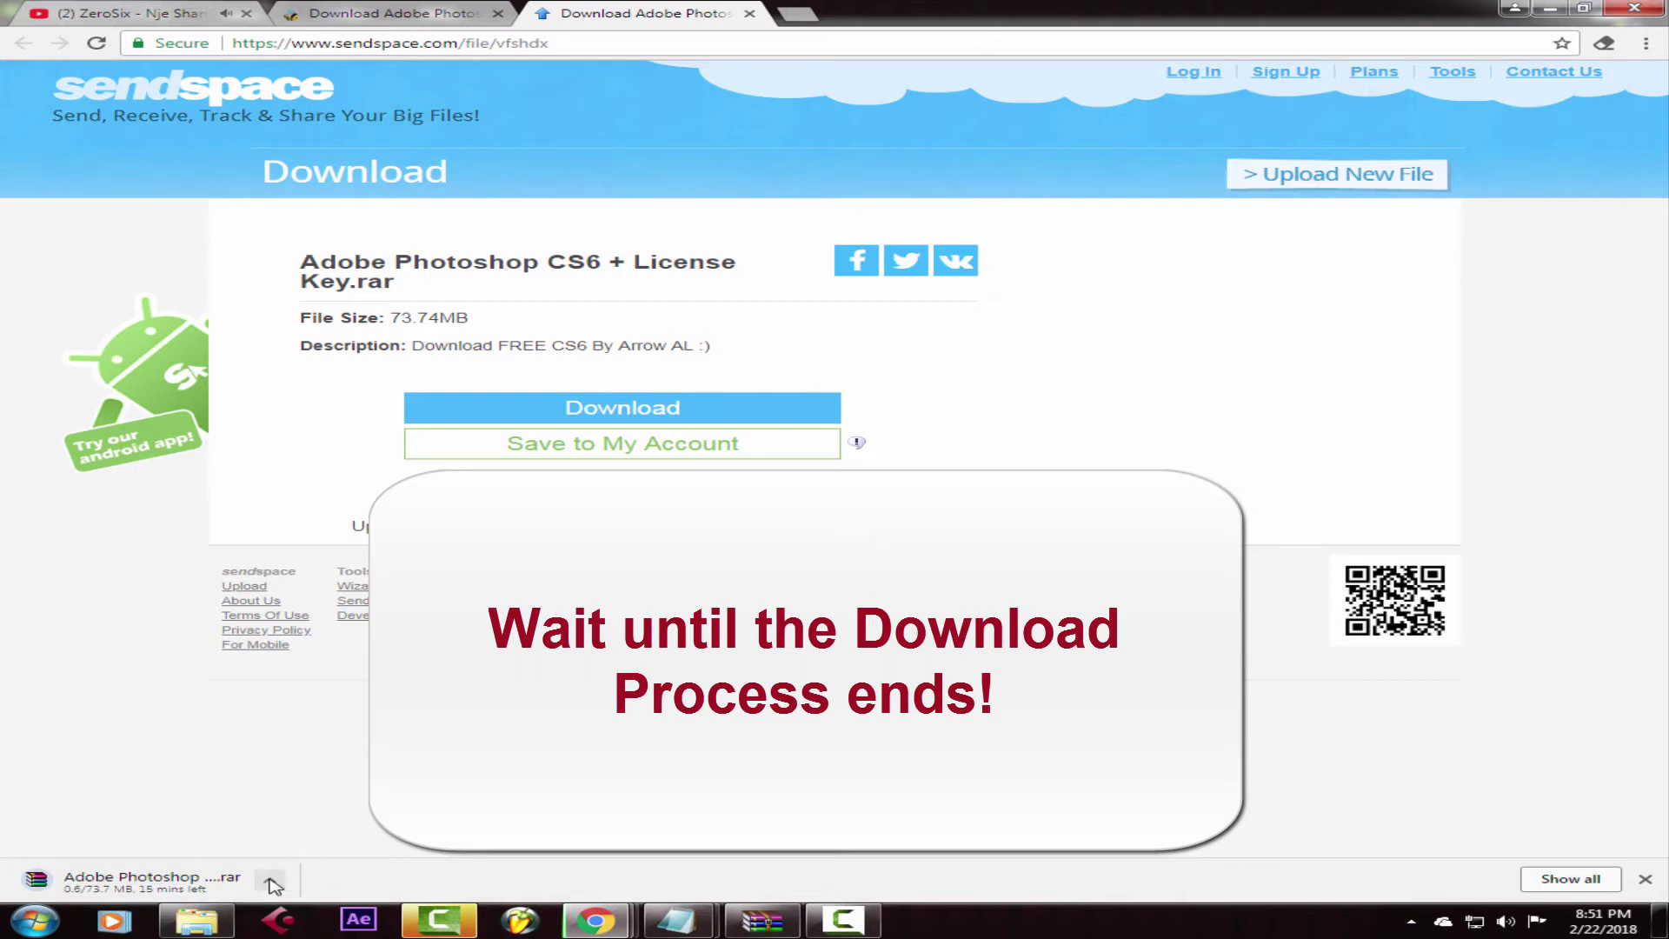
click(274, 885)
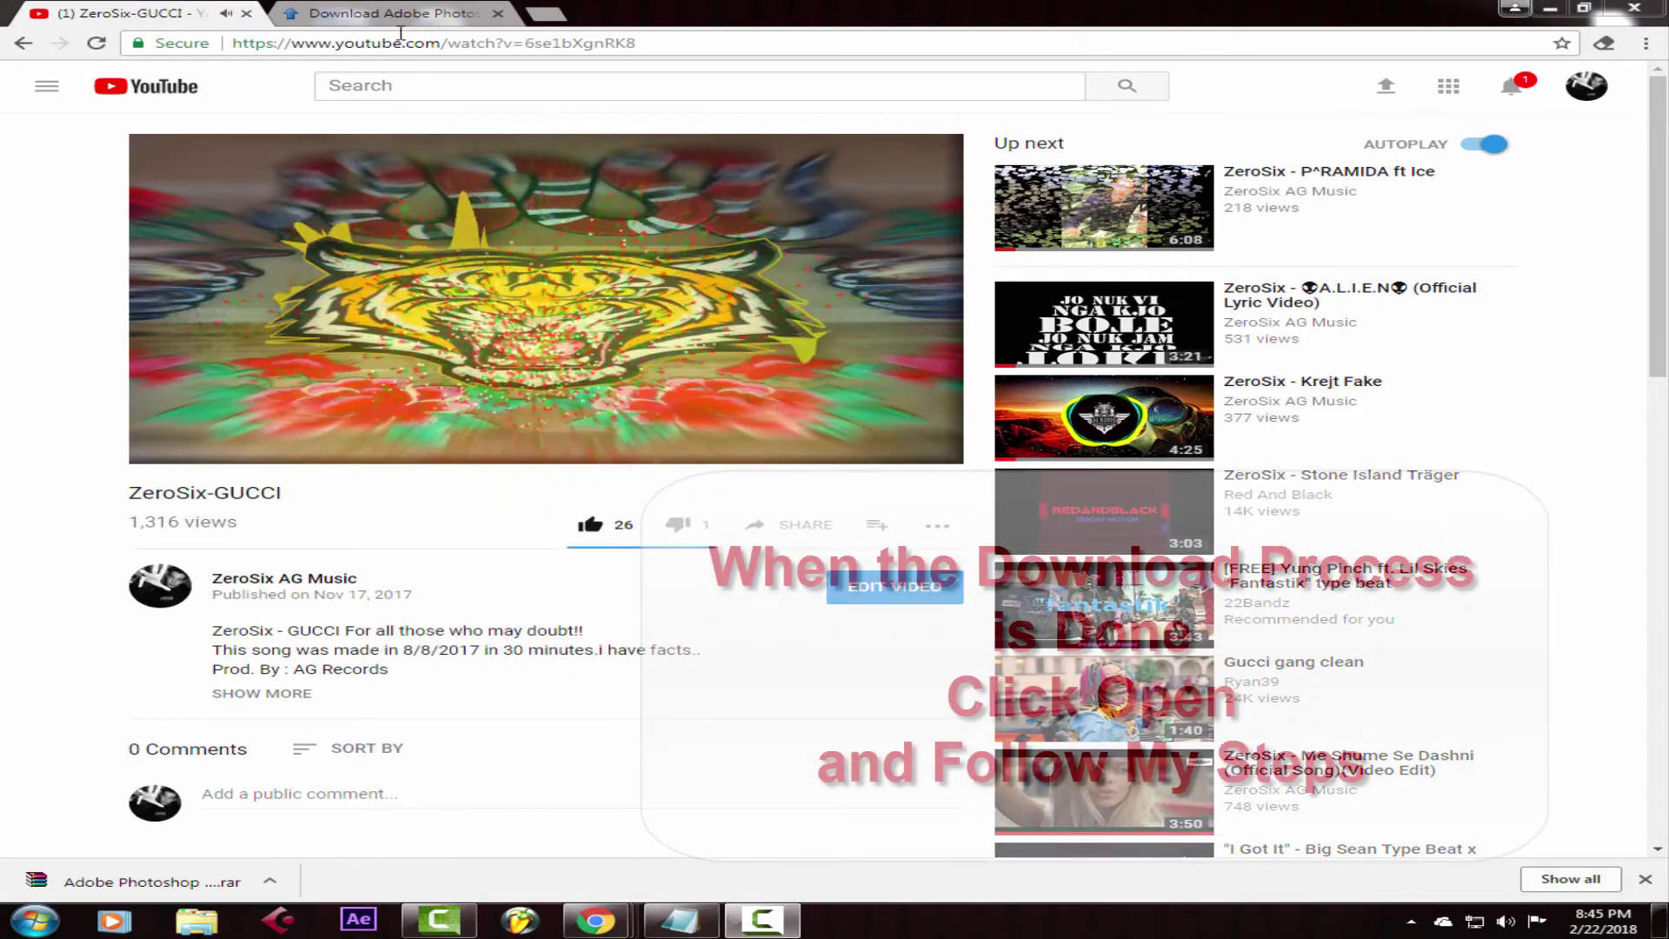
click(396, 14)
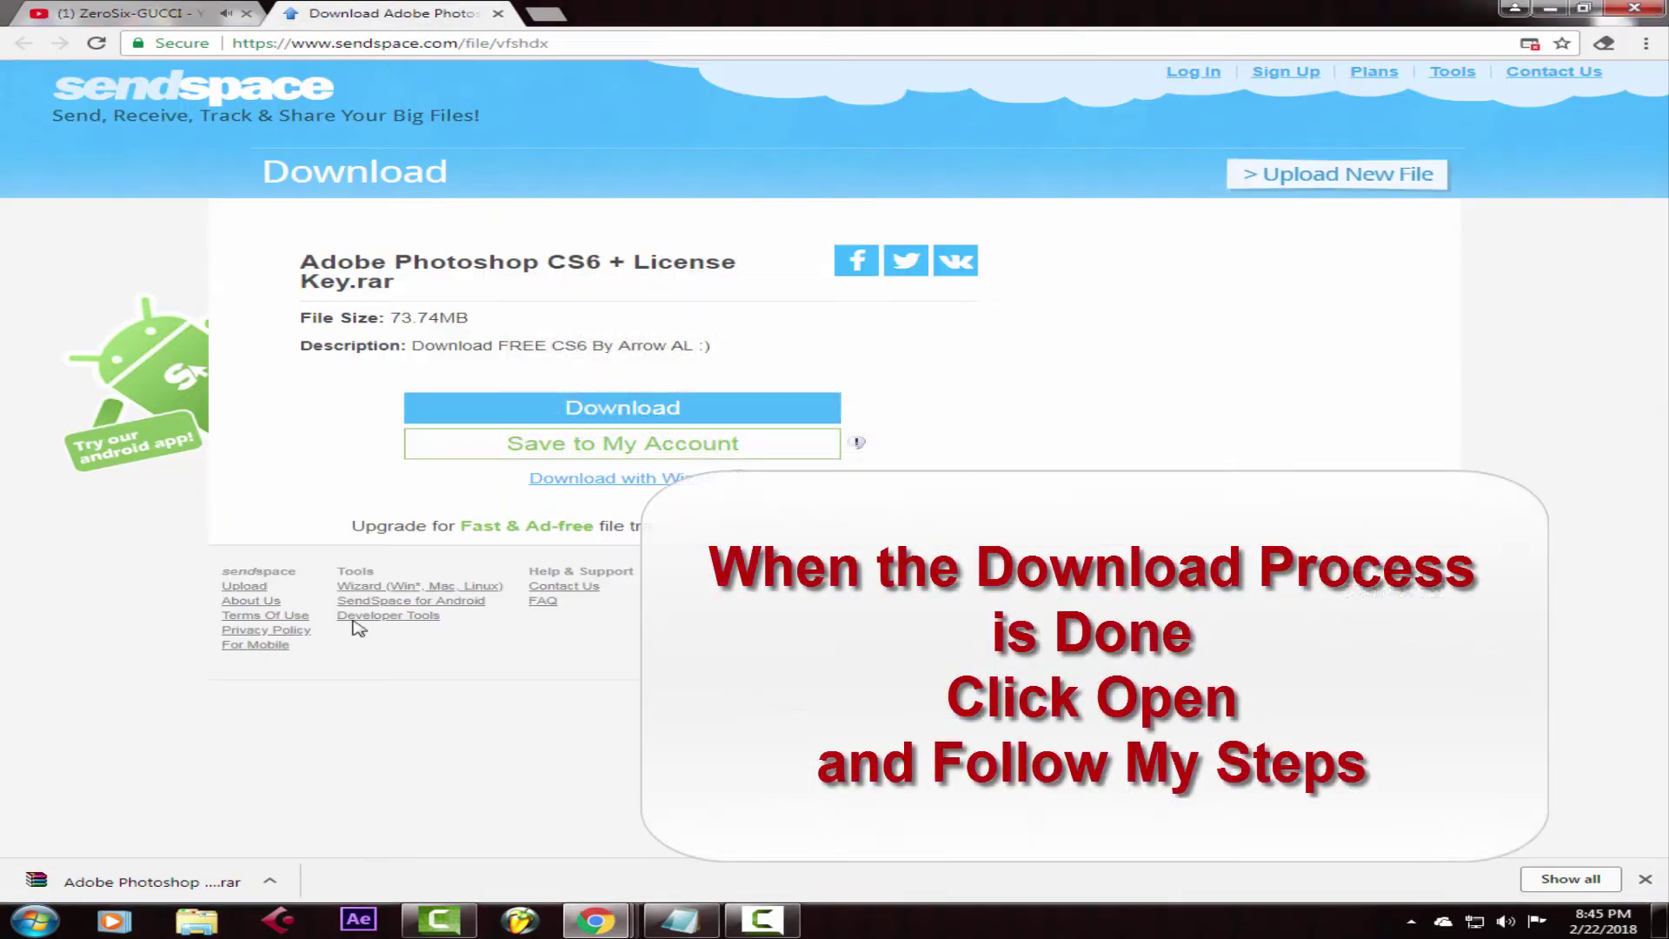
key(ctrl+Tab)
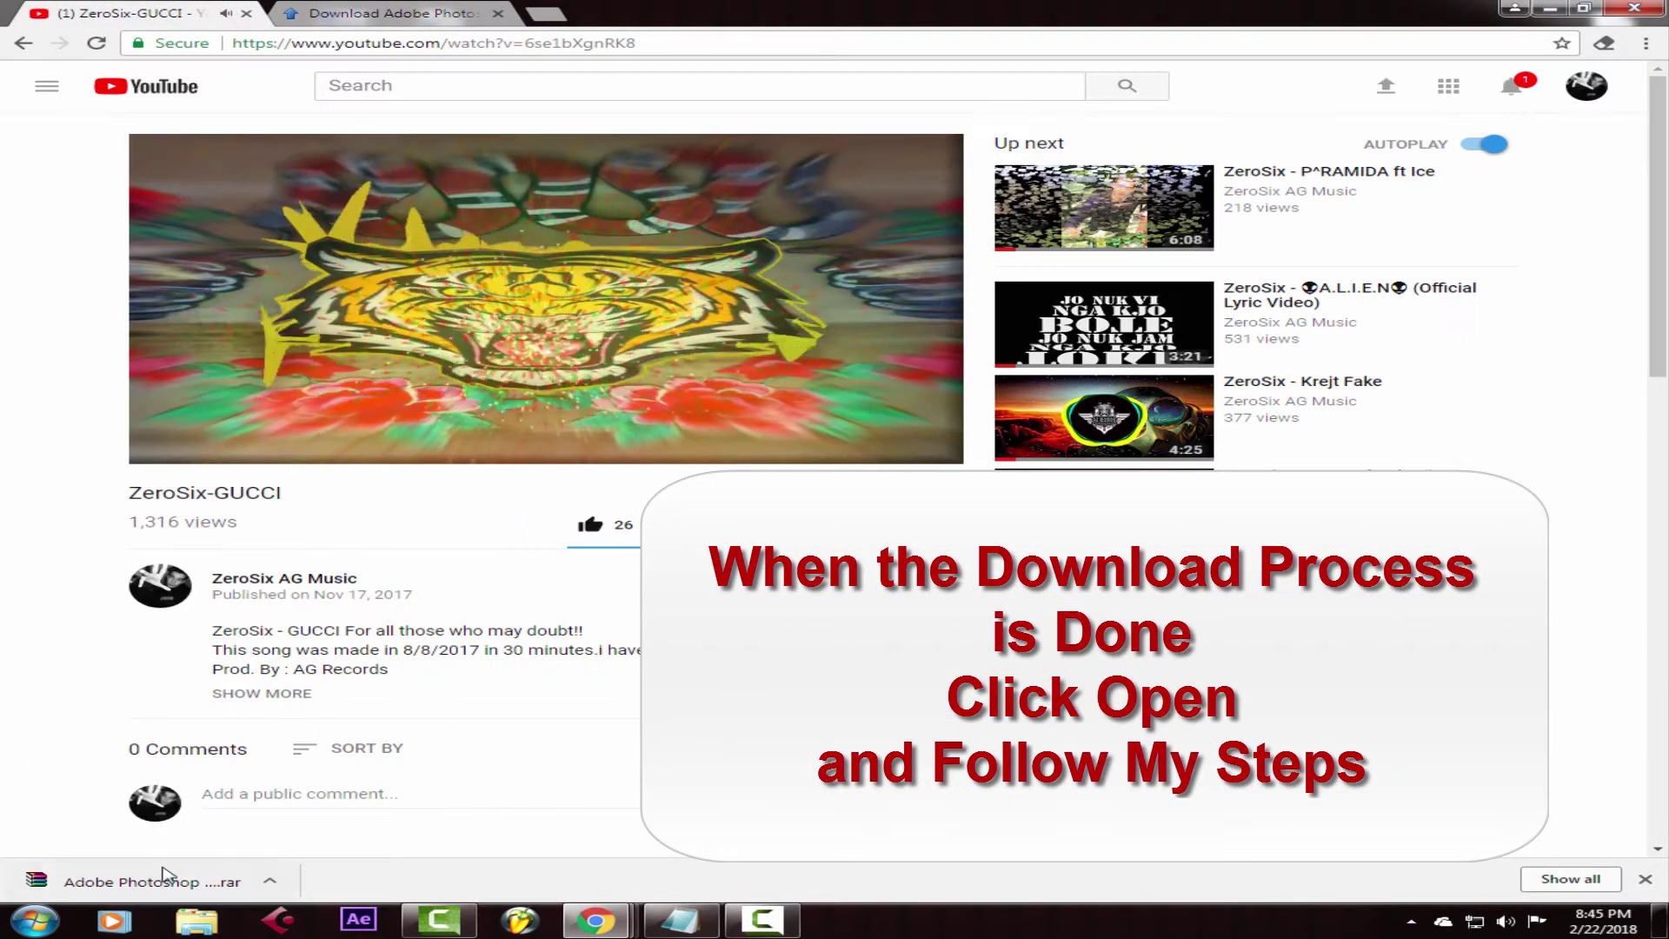
click(269, 883)
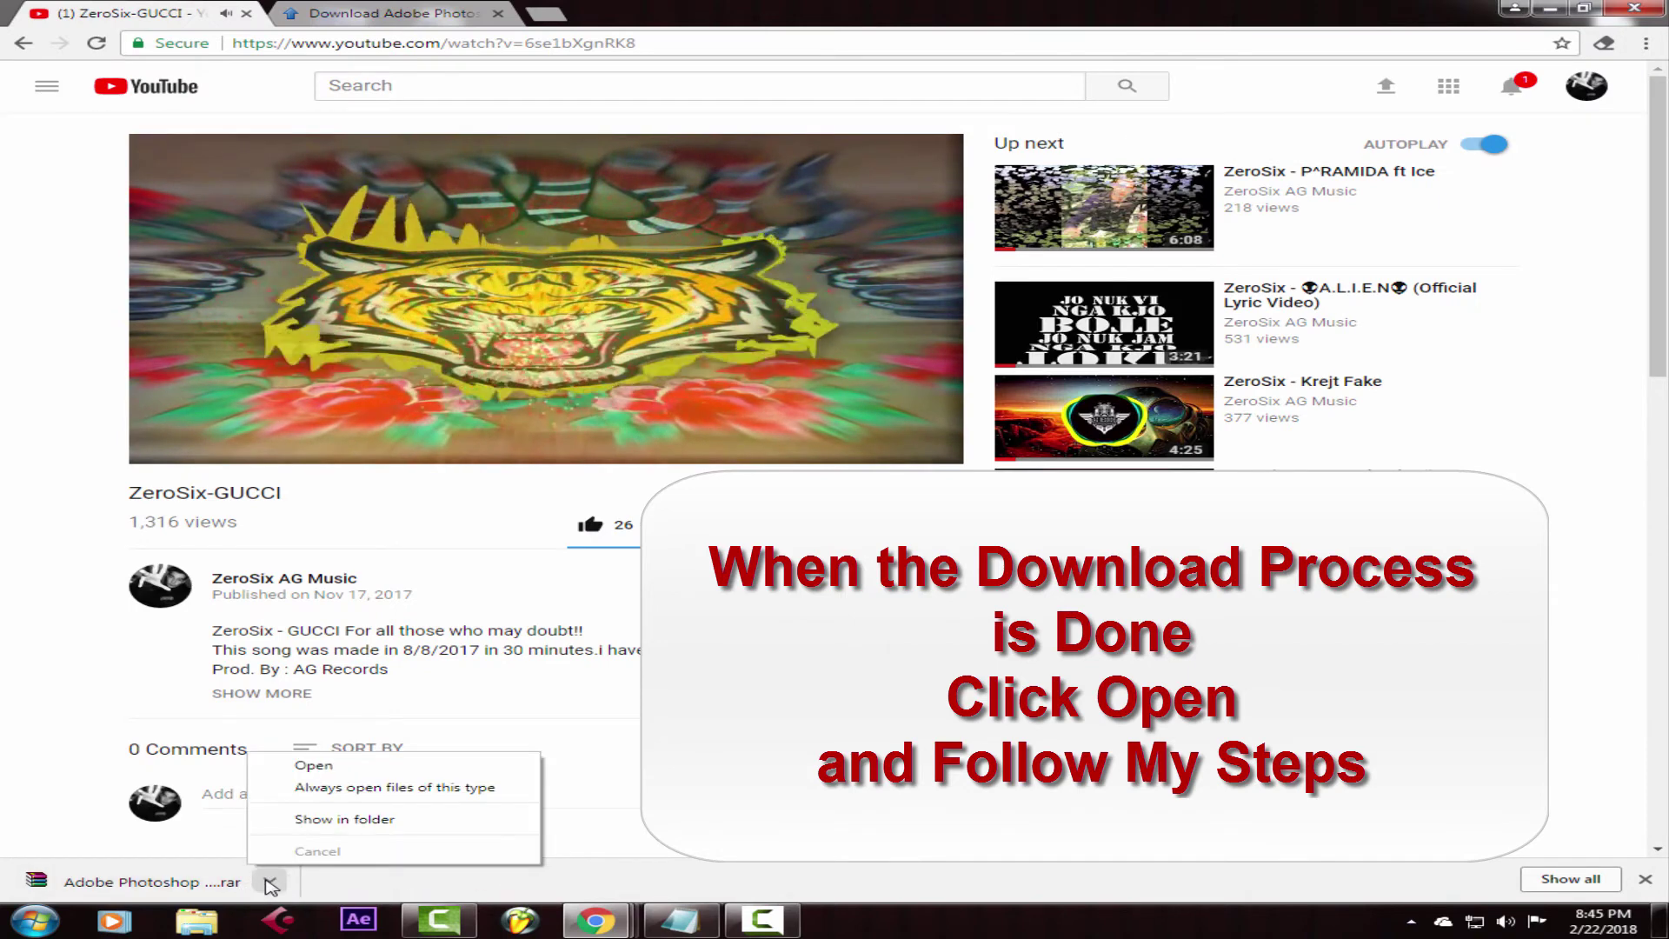
click(313, 766)
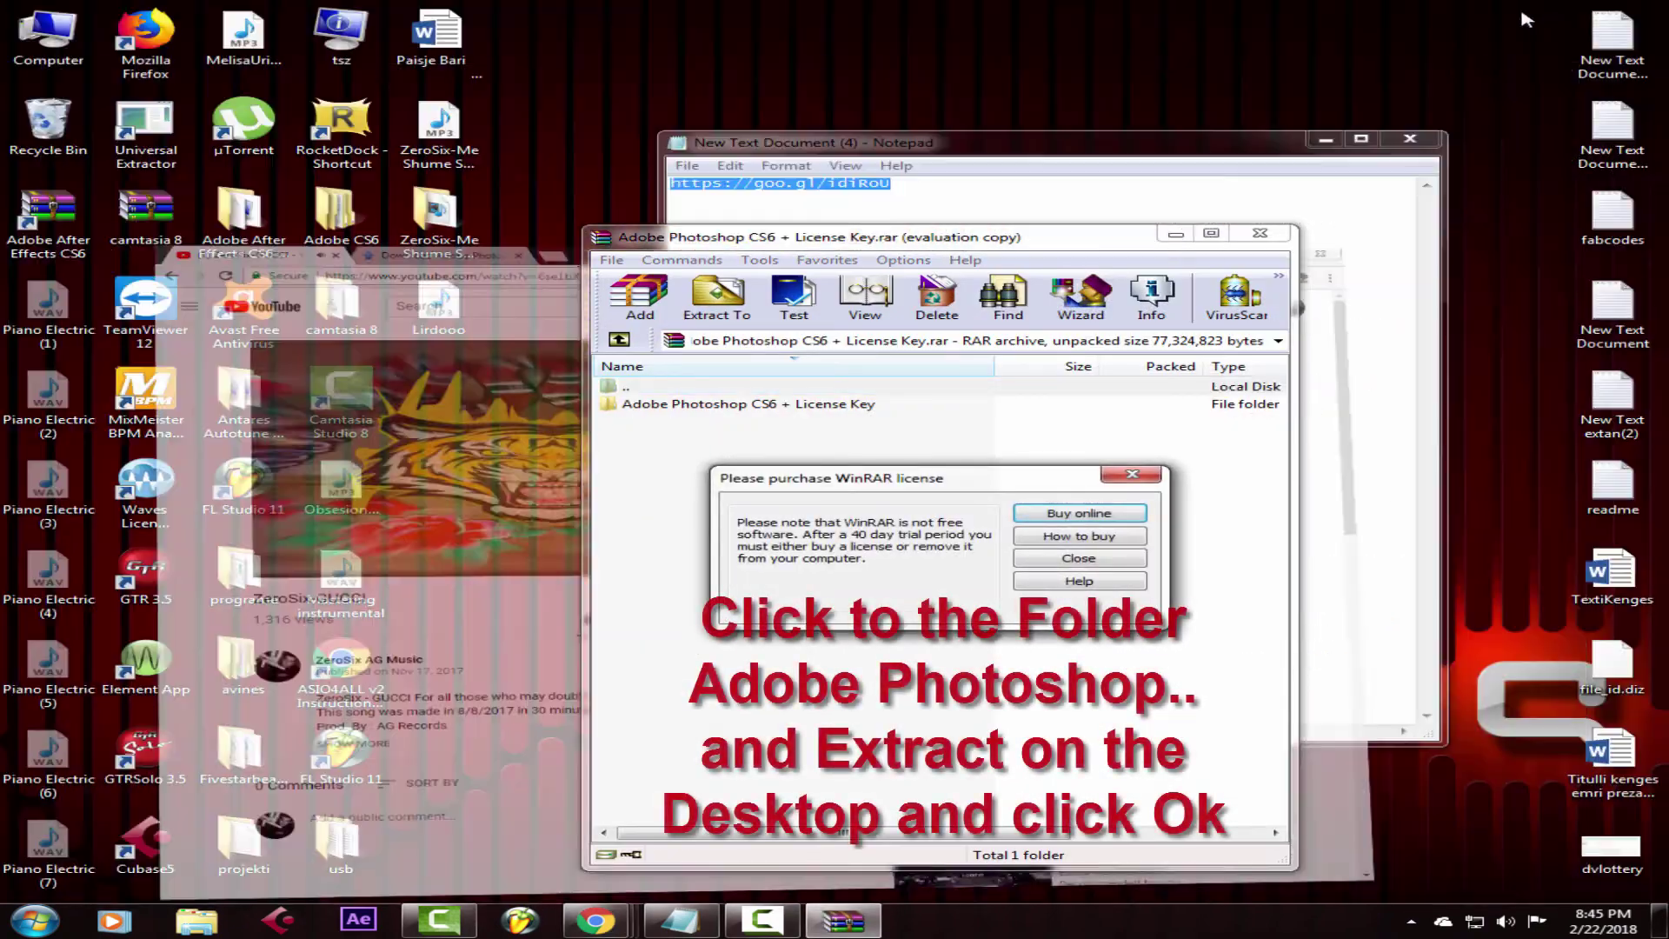
Step: Extract the Adobe Photoshop CS6 + License Key folder to the Desktop with WinRAR
click(1133, 475)
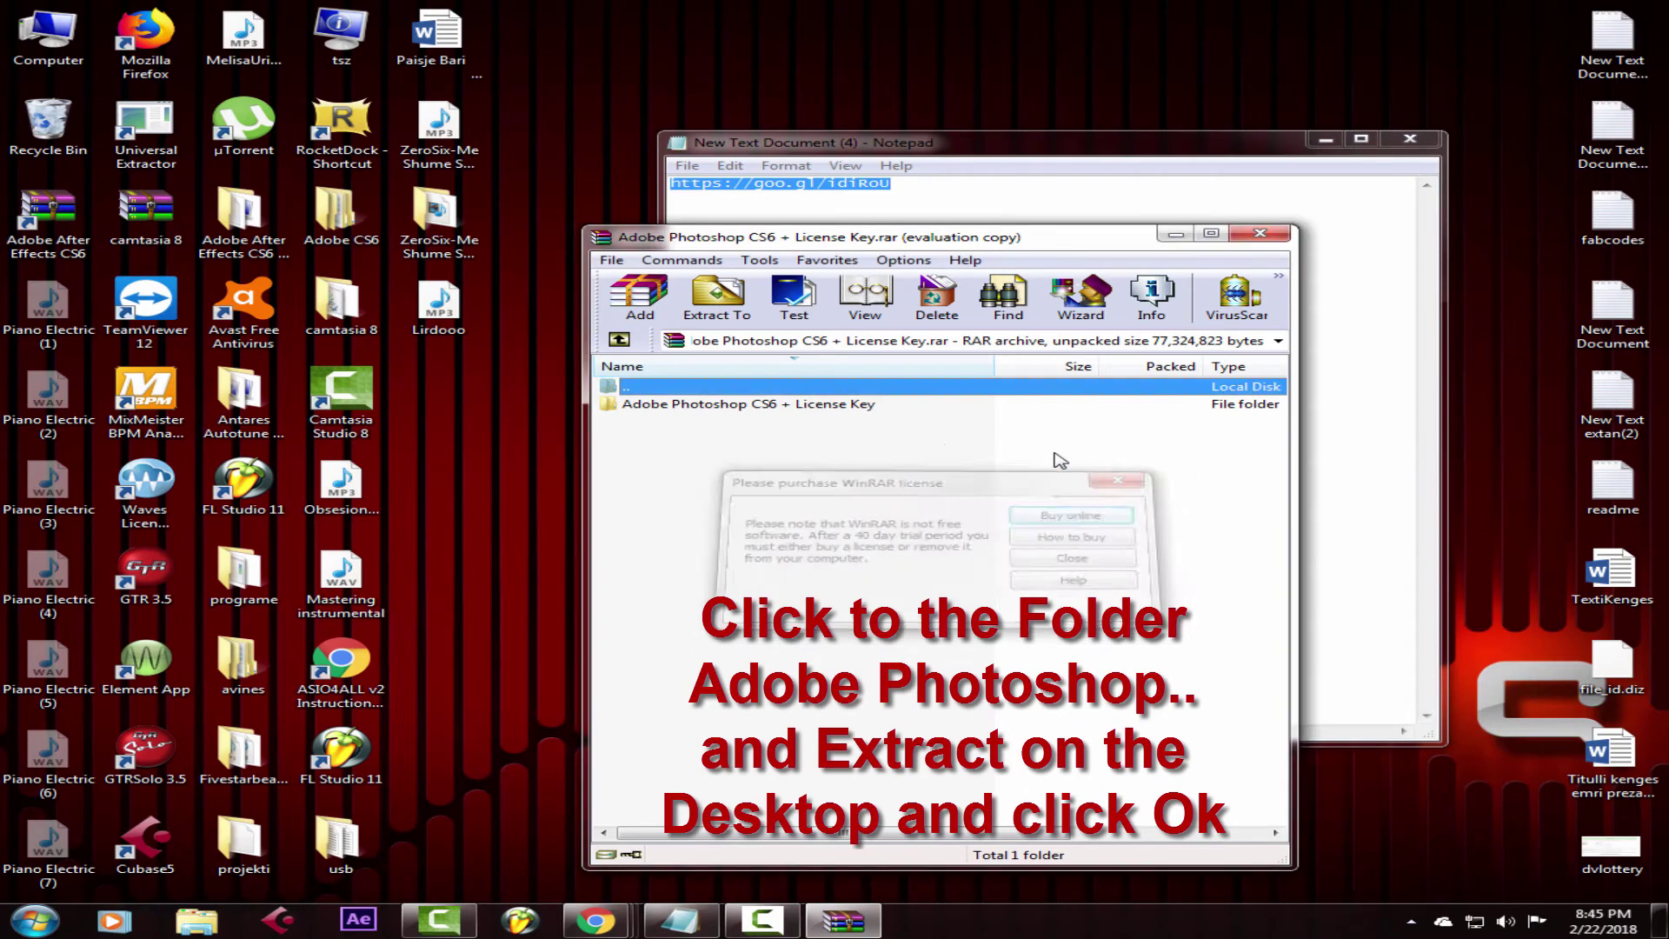
click(686, 405)
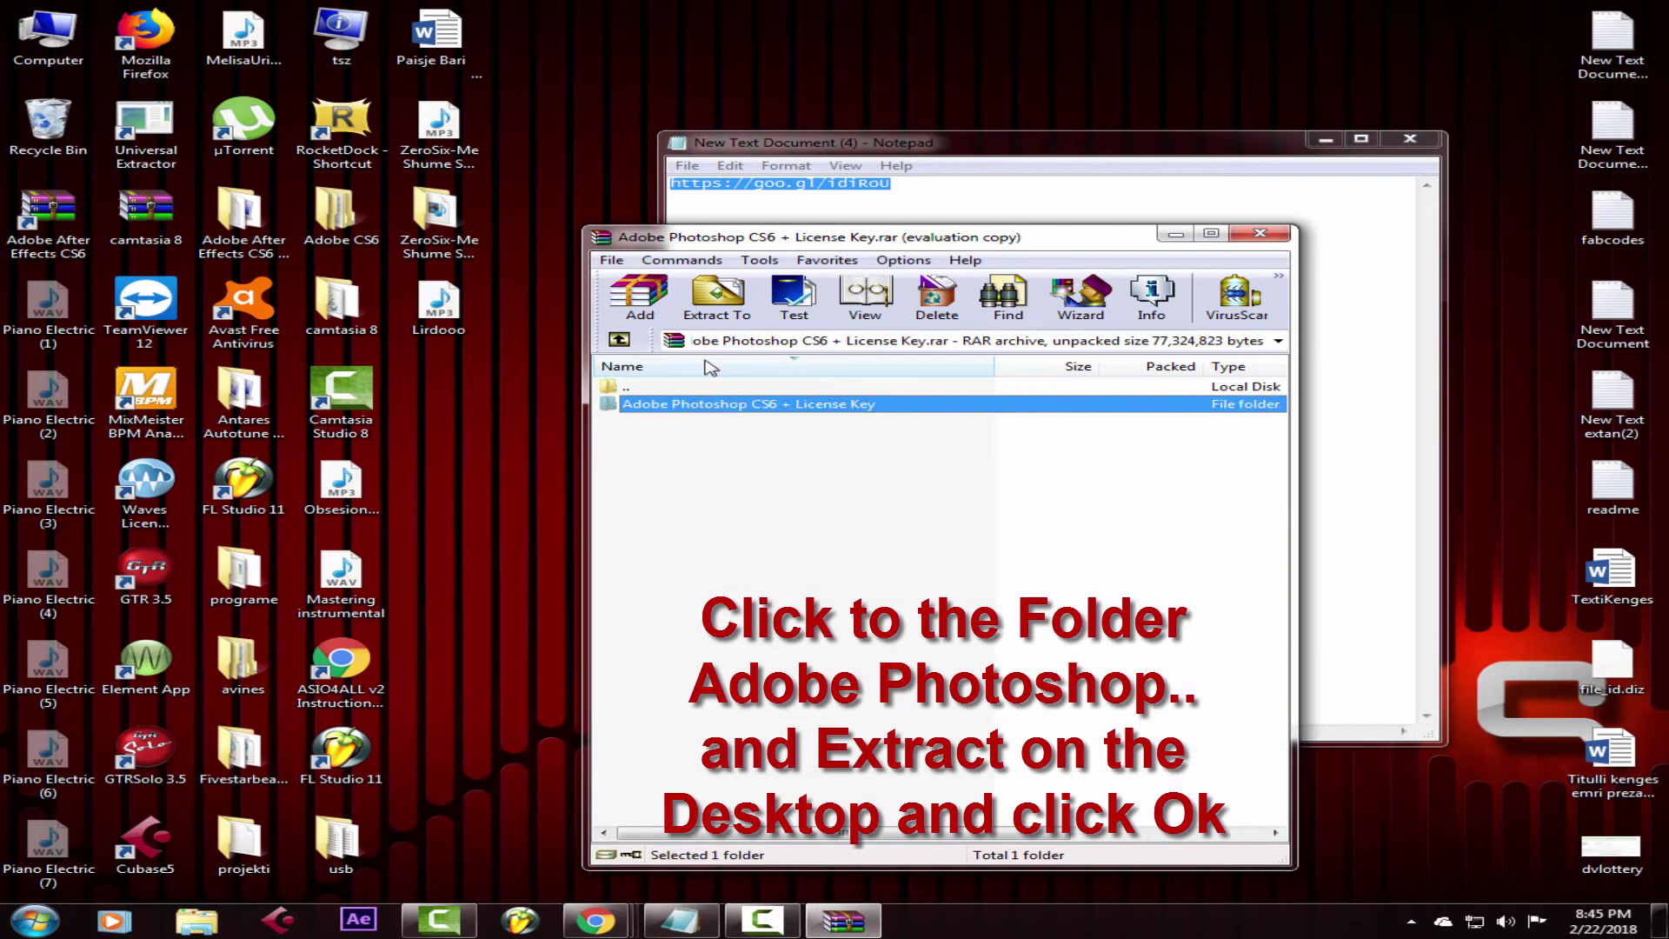
click(720, 302)
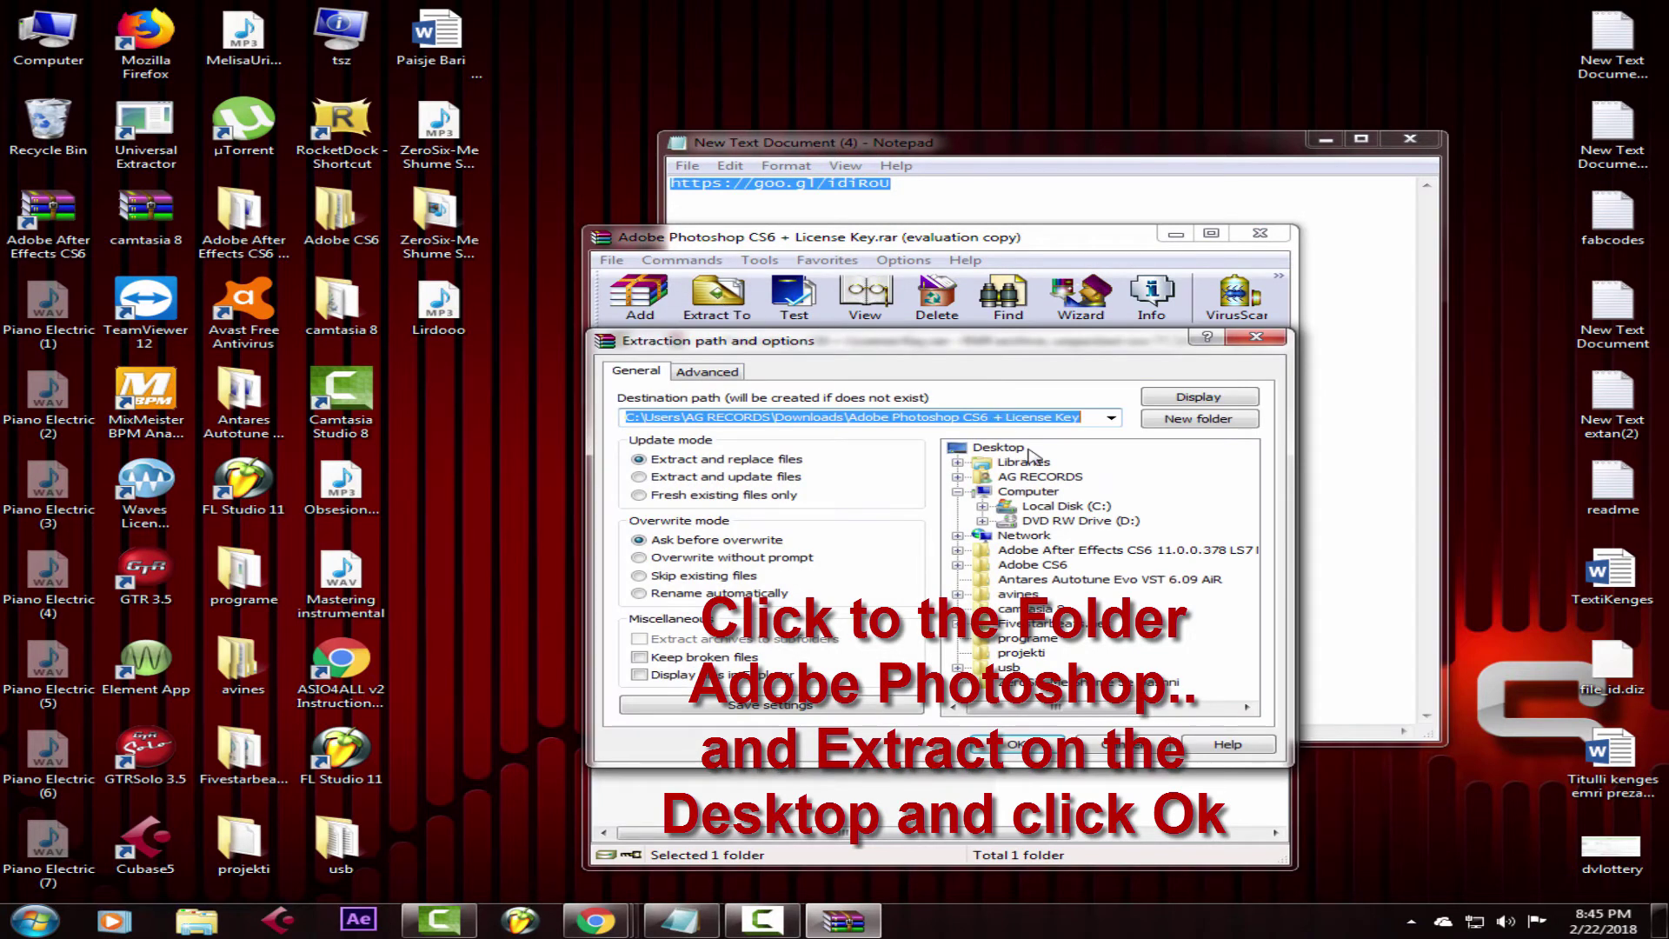
click(1024, 447)
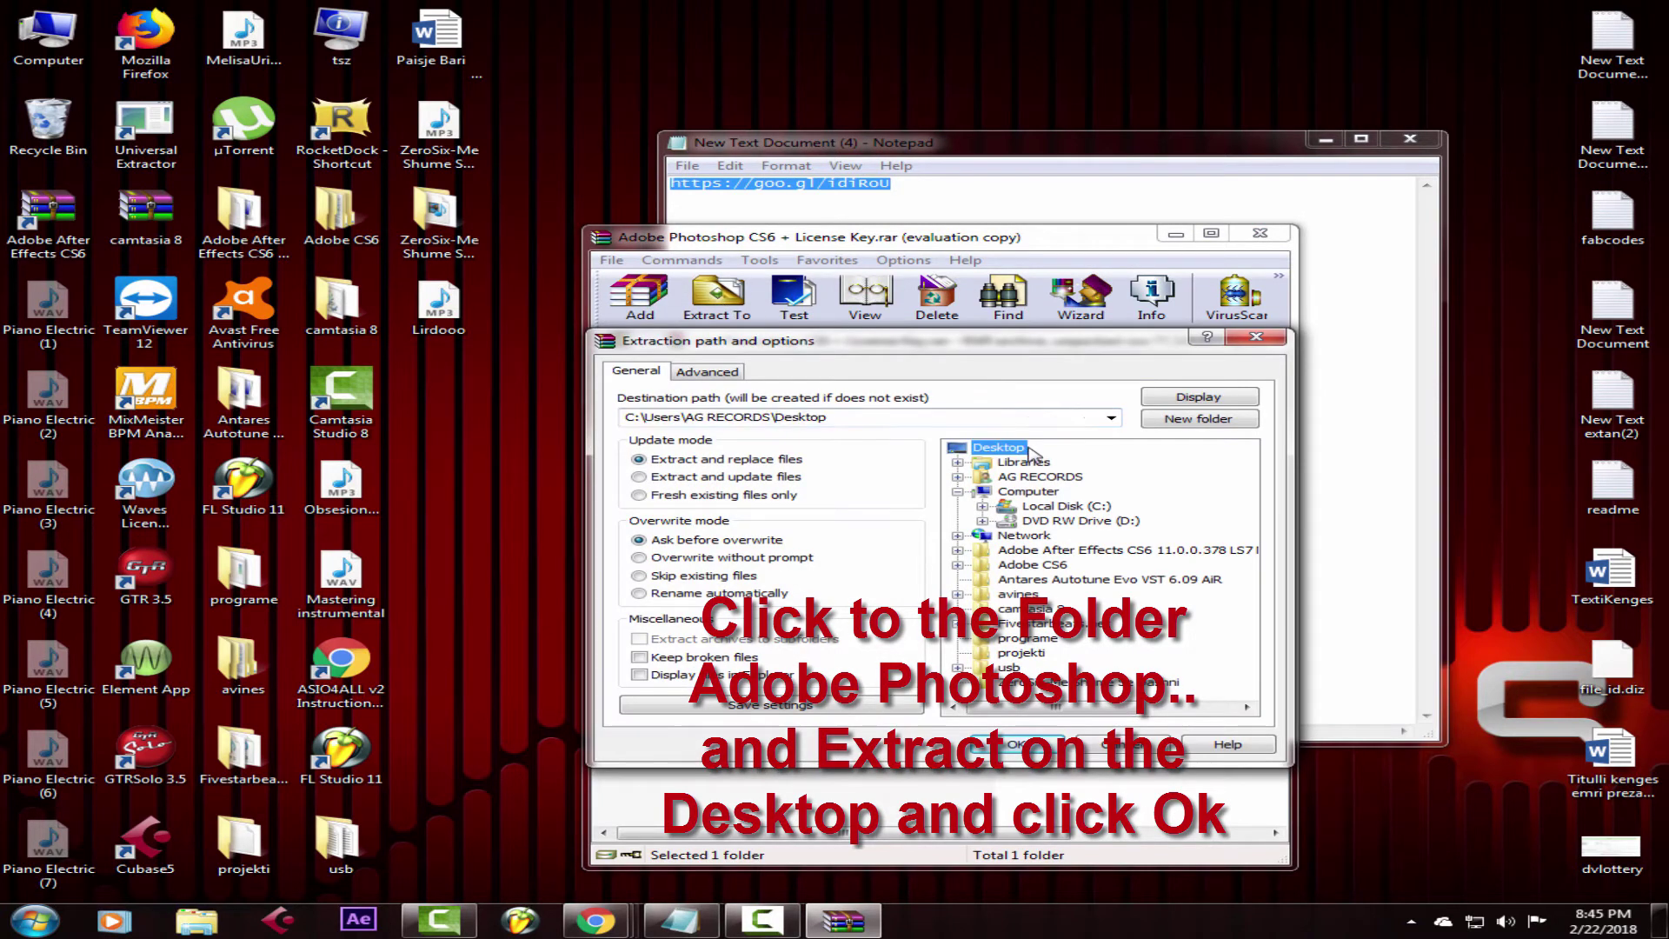
click(1019, 746)
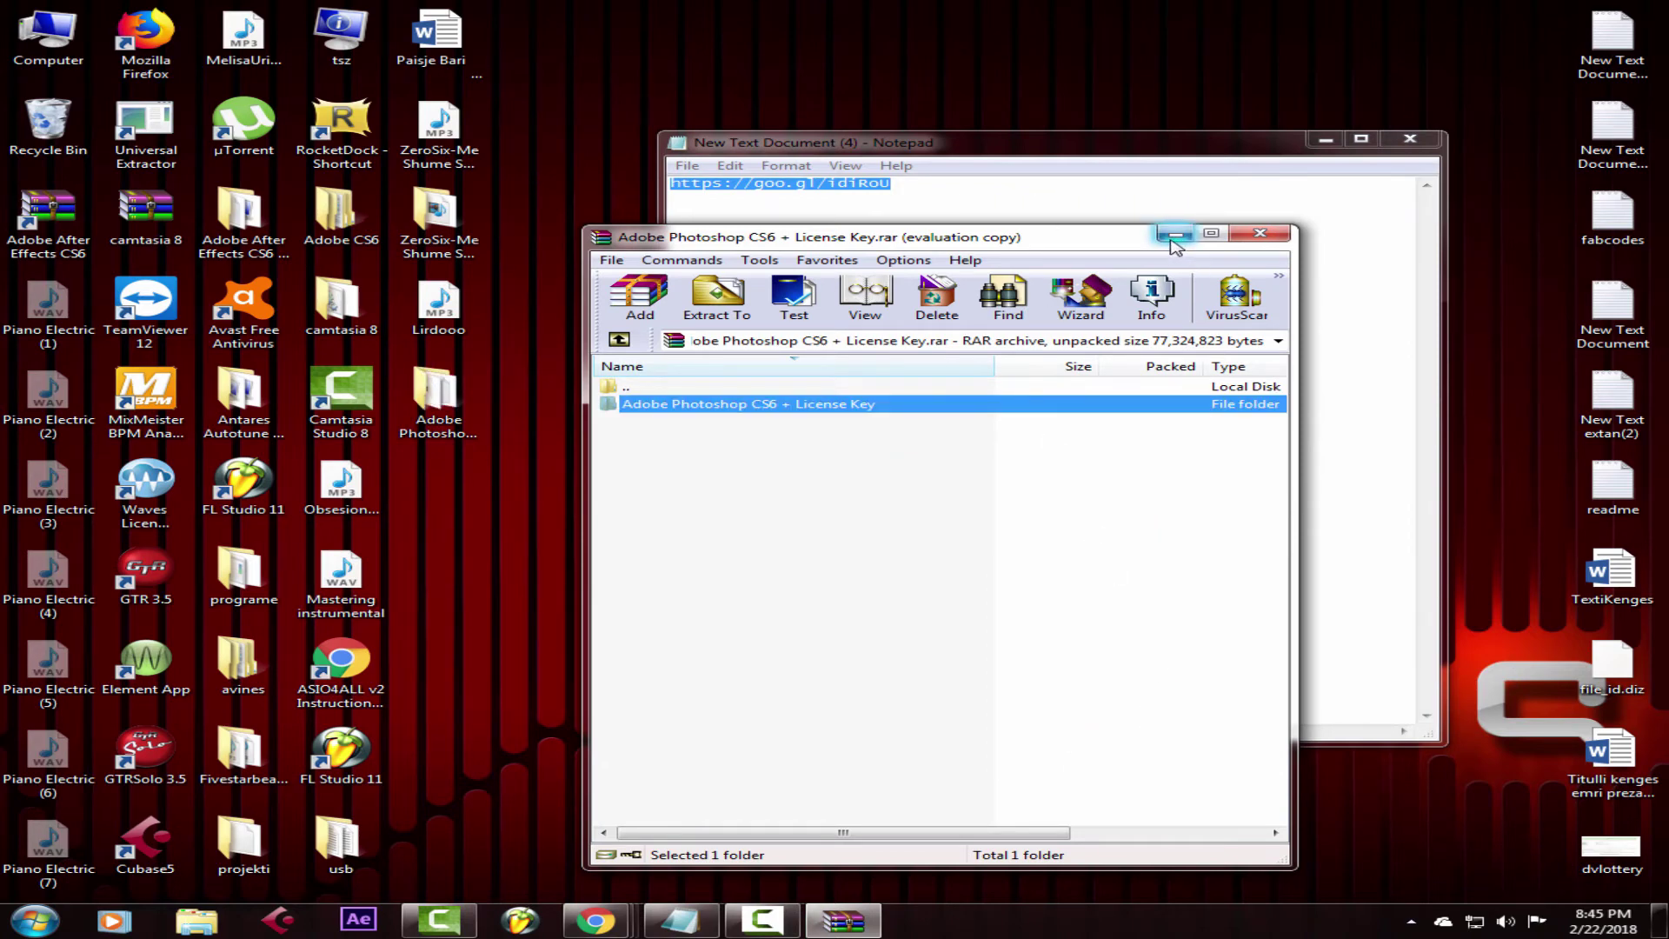
Step: Minimize WinRAR and Notepad, then open the extracted folder on the desktop
click(1173, 234)
click(1326, 139)
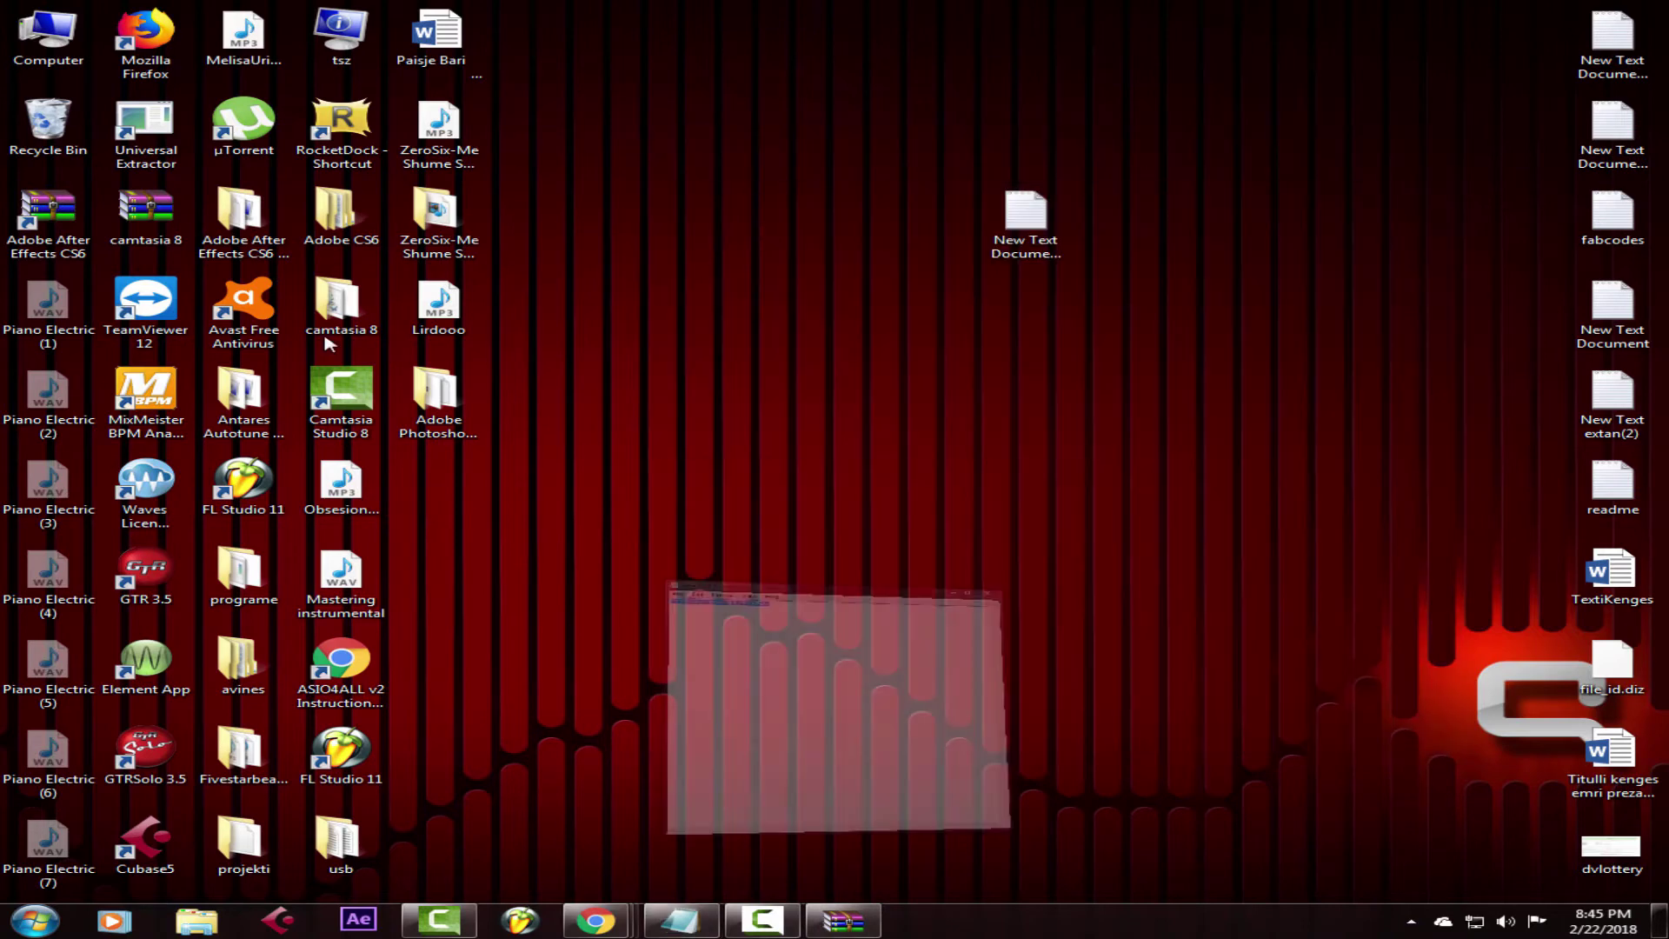
double_click(448, 409)
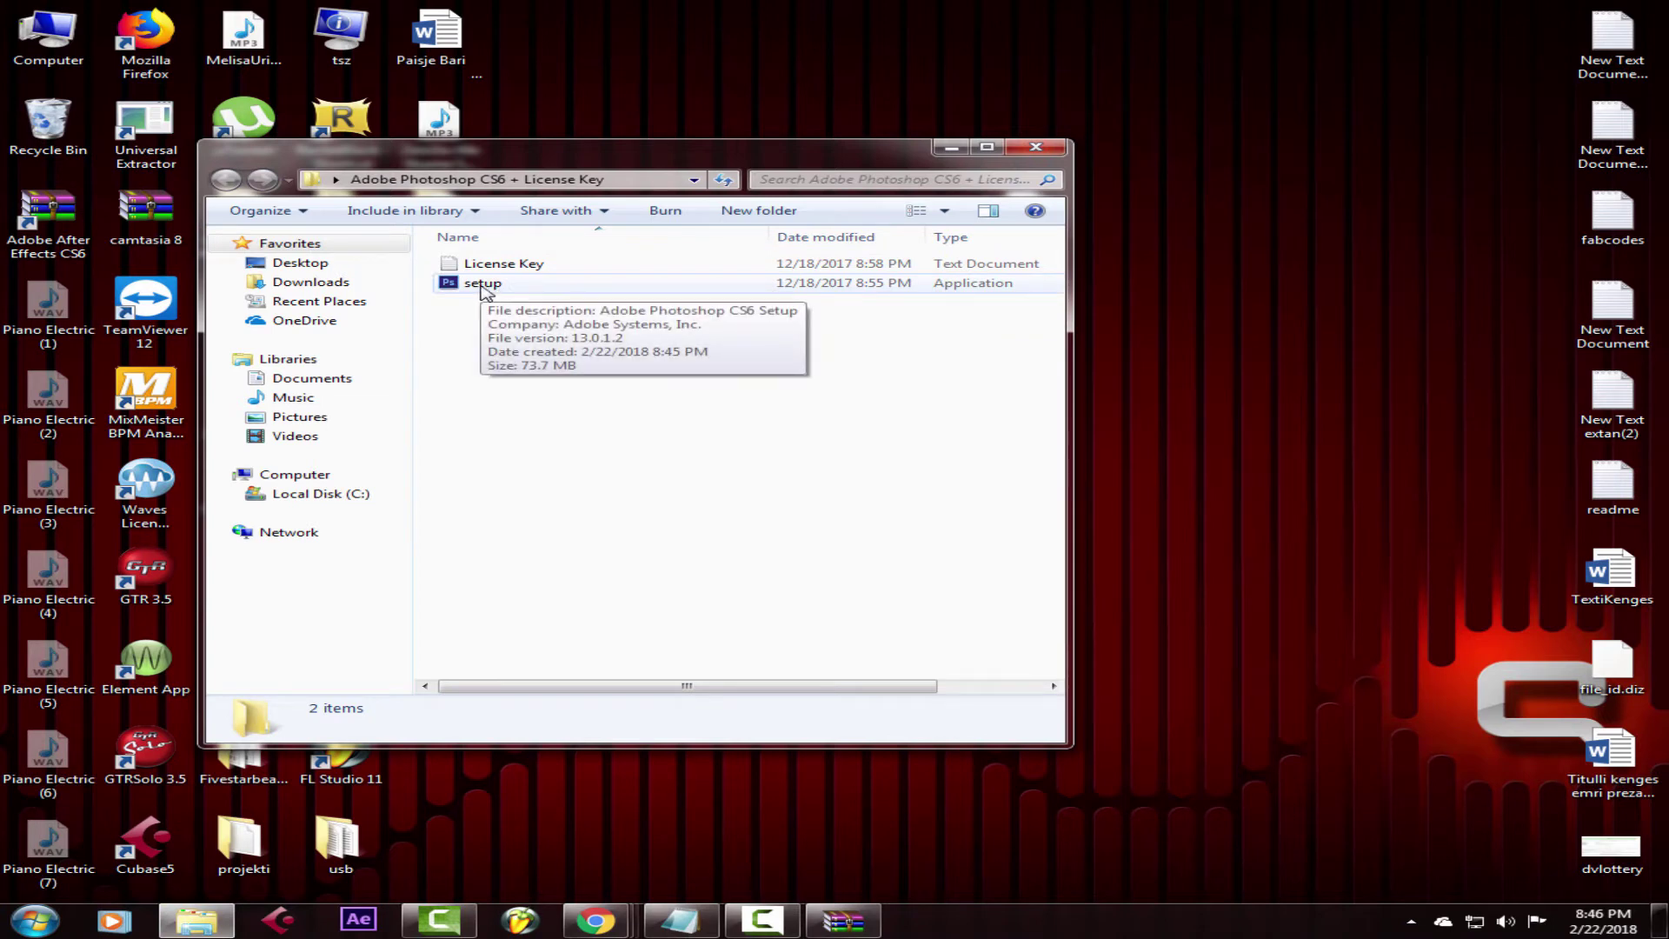
Step: Start the Photoshop setup with English as the installer language
click(484, 287)
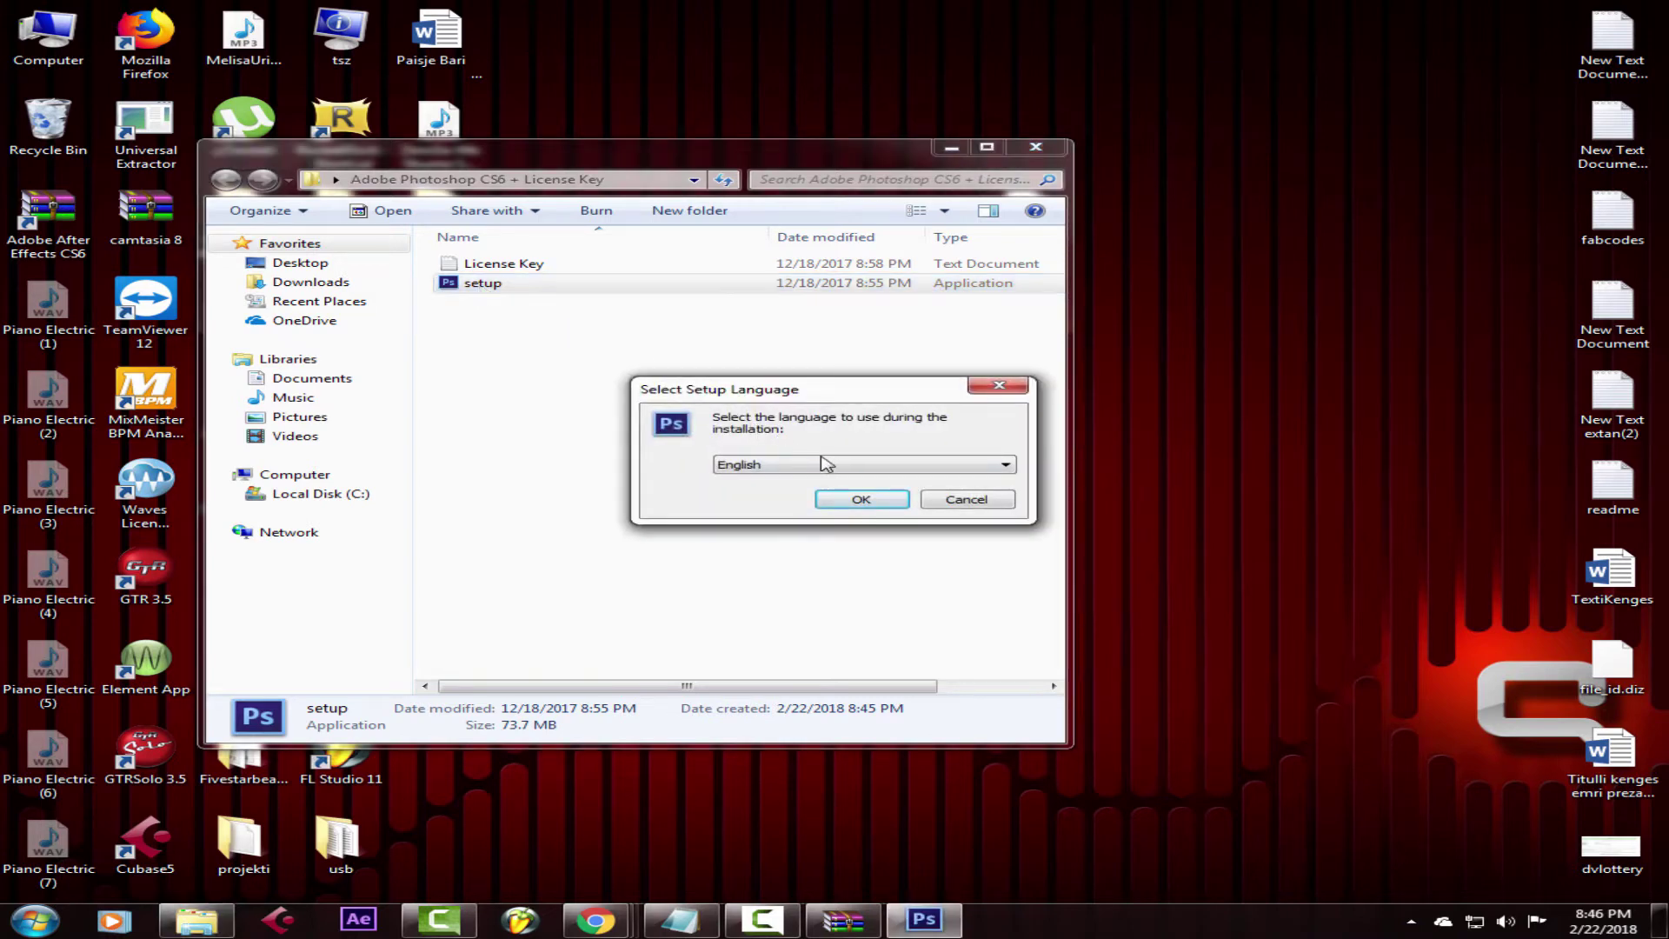
click(825, 463)
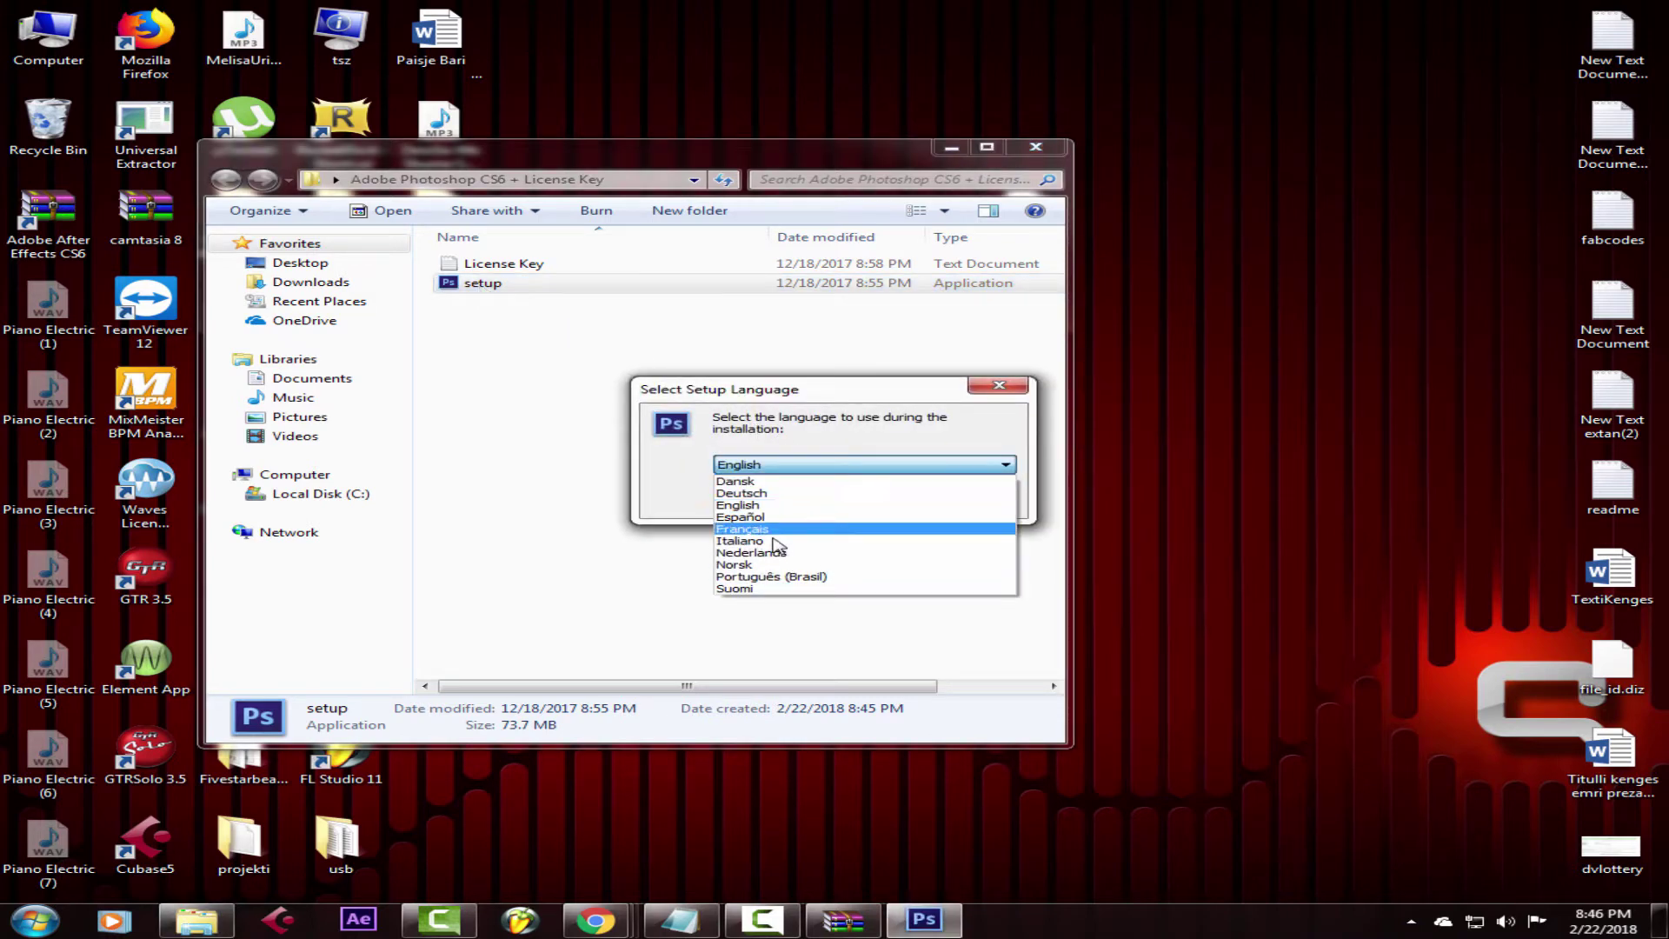
click(769, 505)
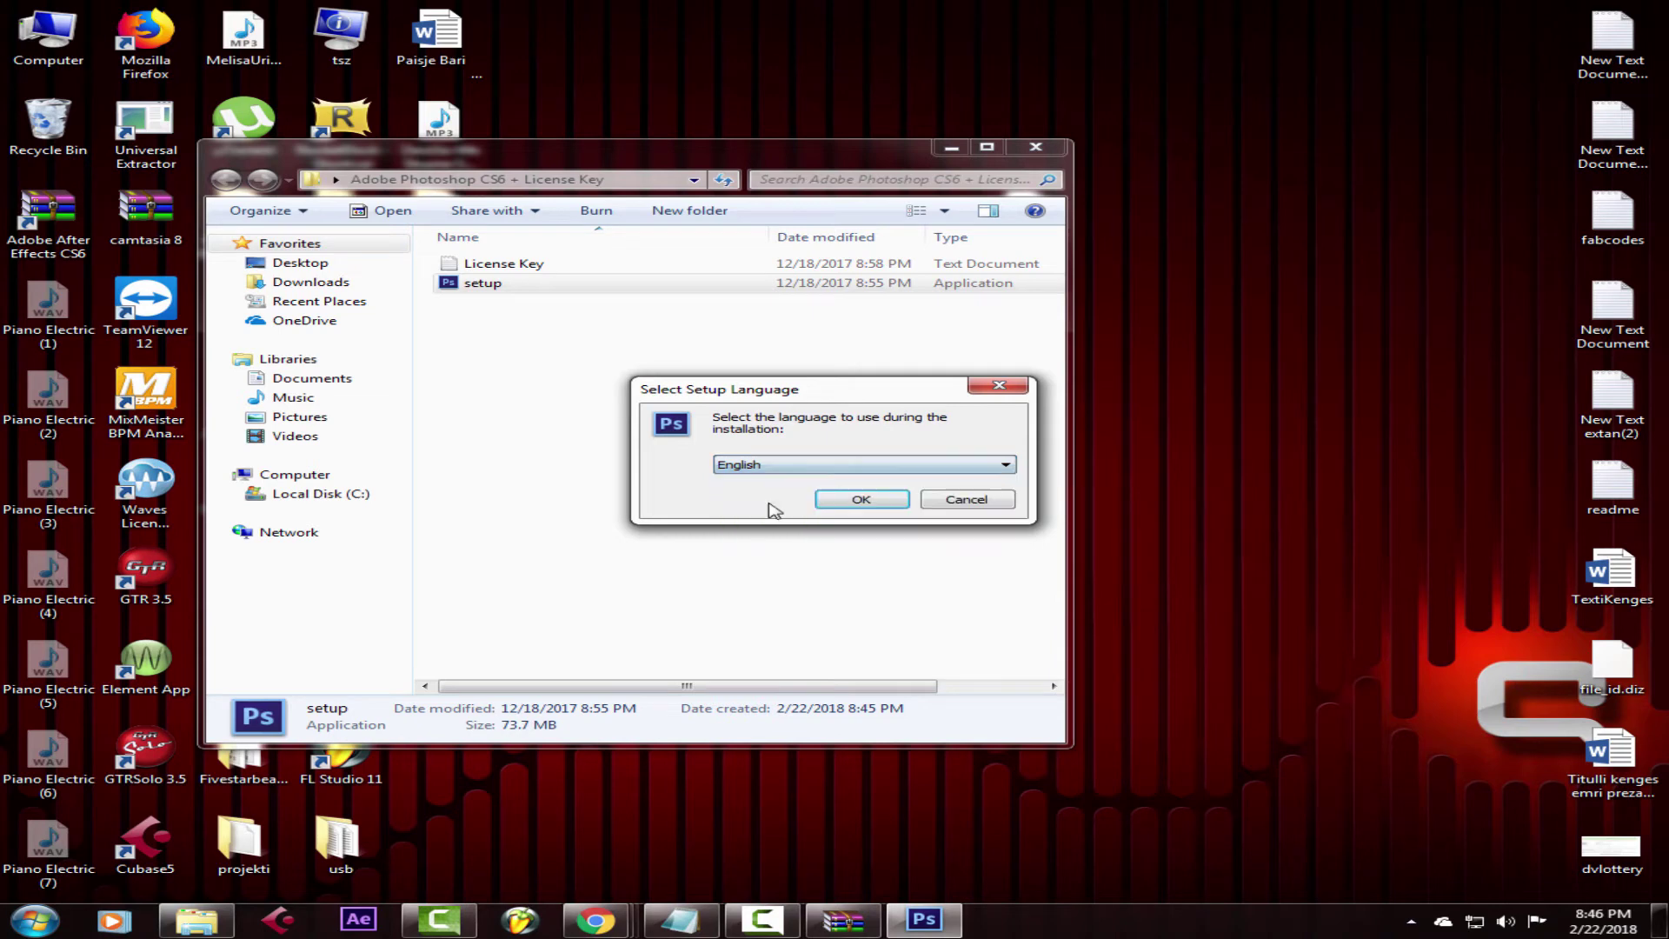
click(856, 502)
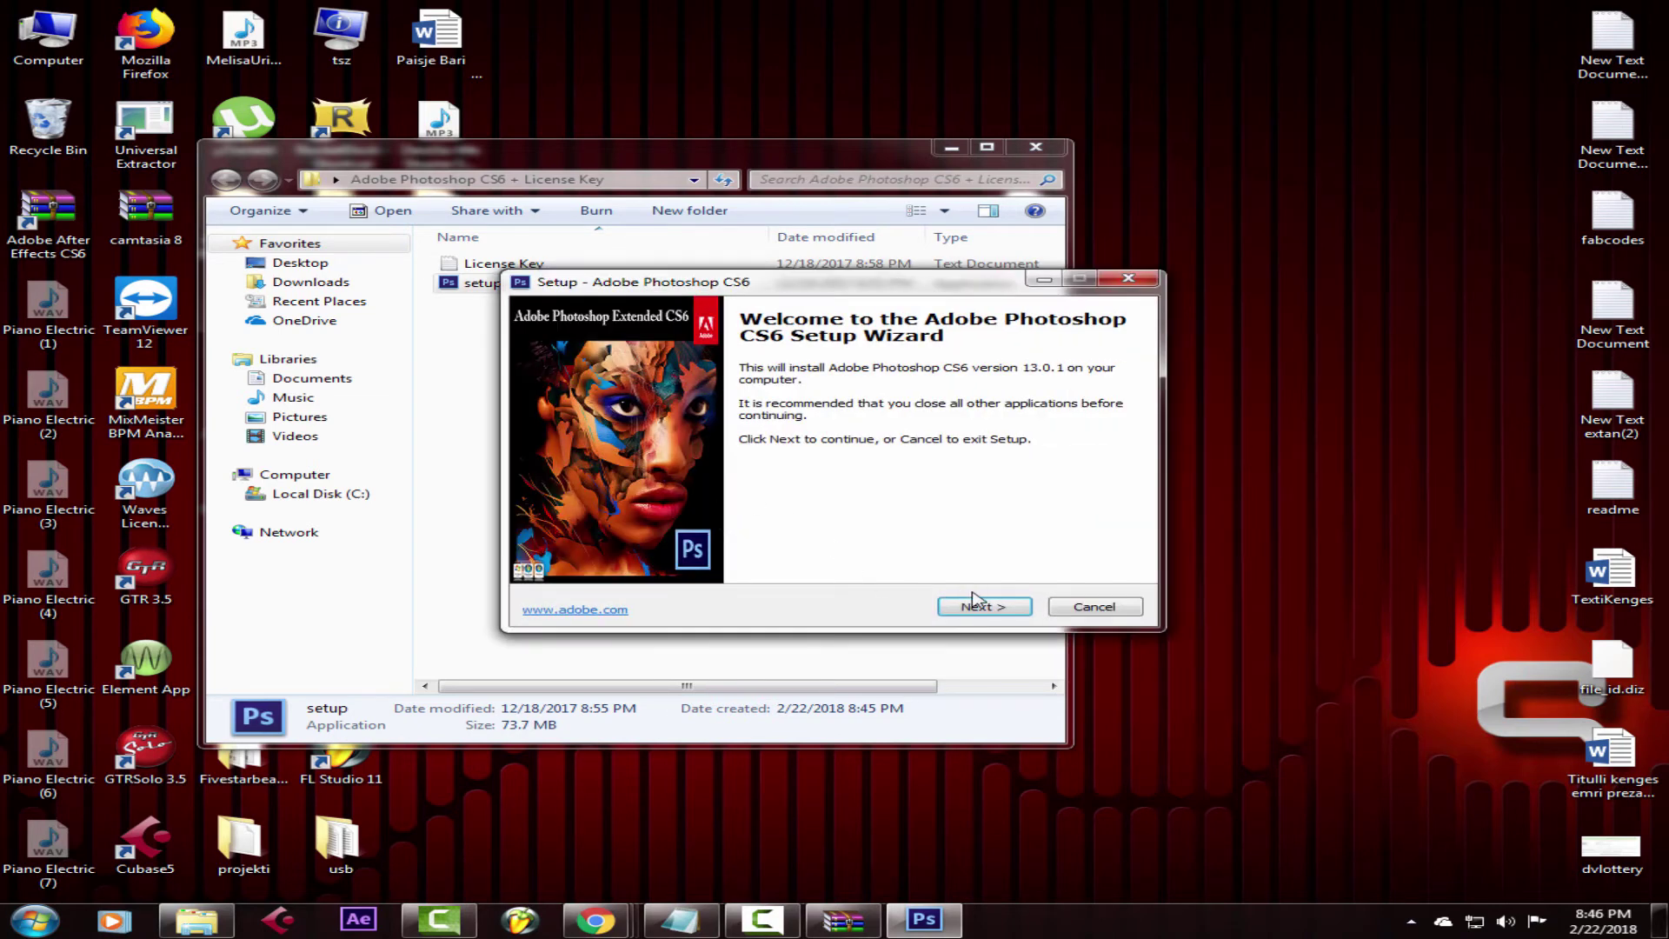
Step: Accept the license agreement and keep the default folder, start menu and desktop-icon options
click(979, 613)
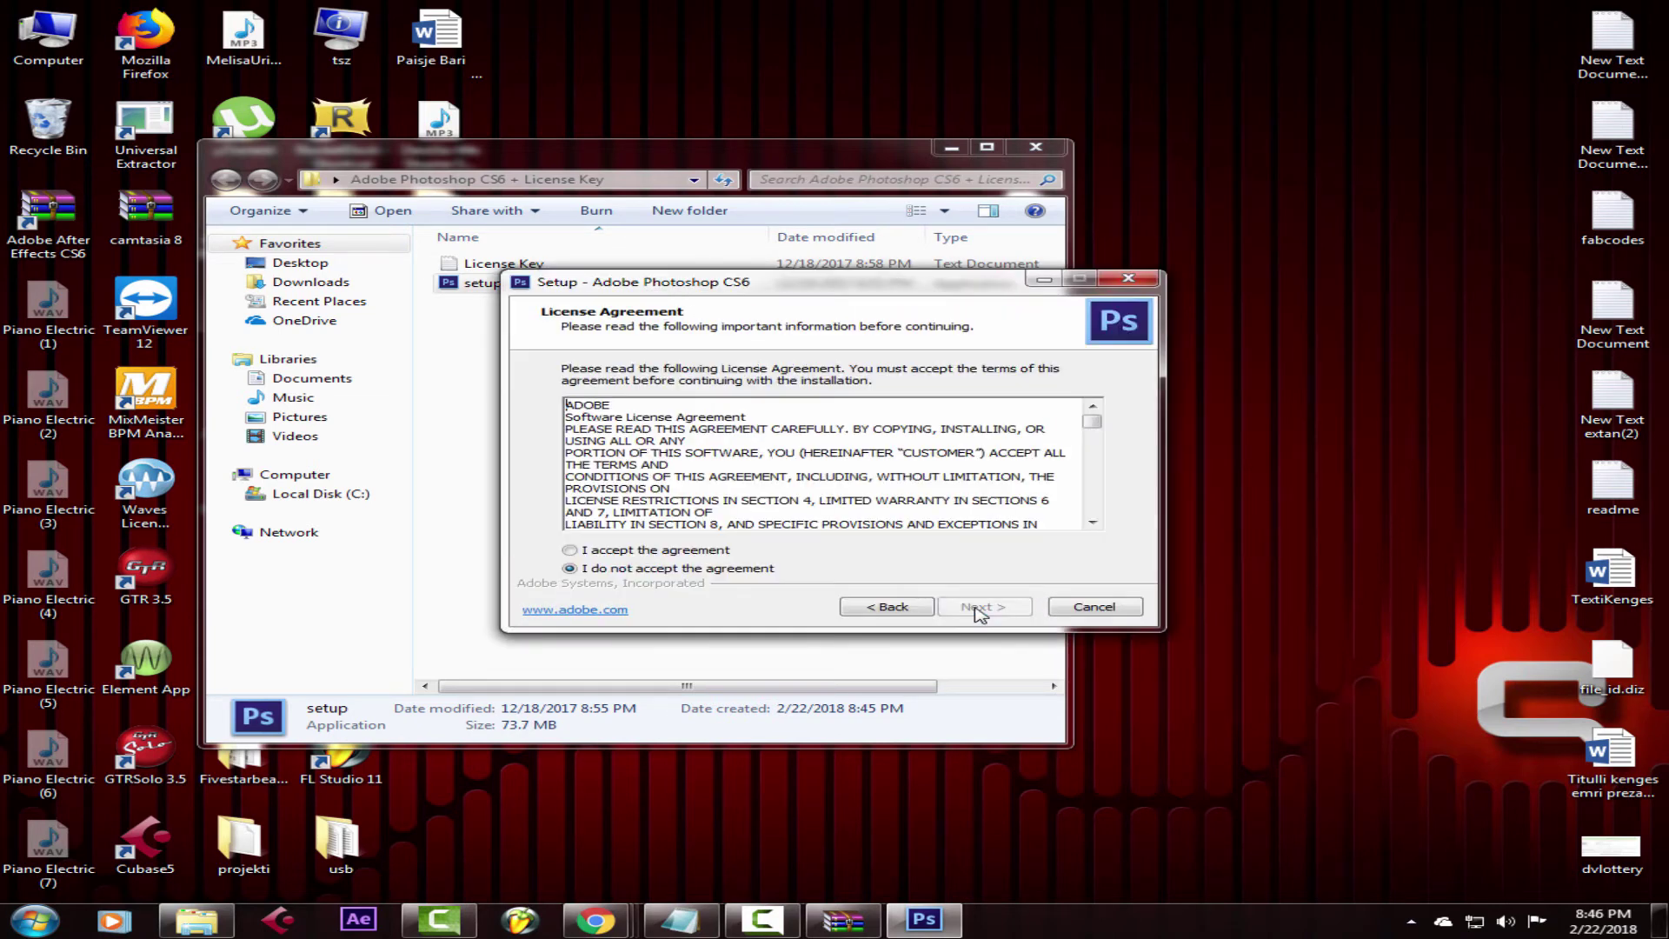
click(656, 549)
click(975, 608)
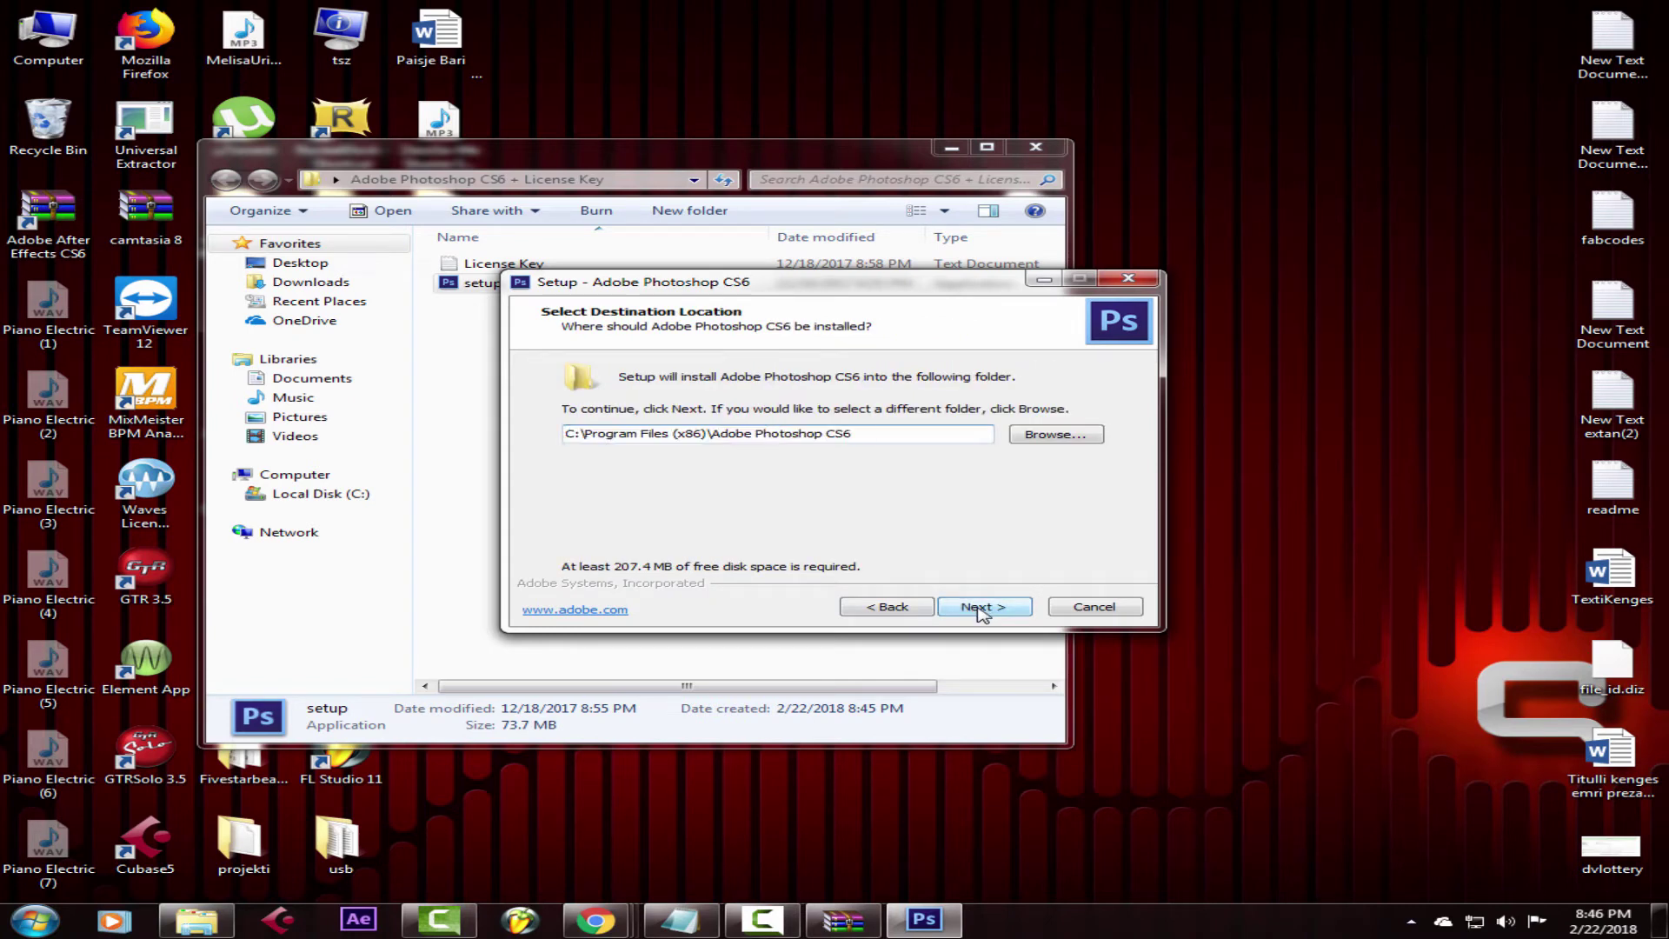
click(981, 610)
click(981, 610)
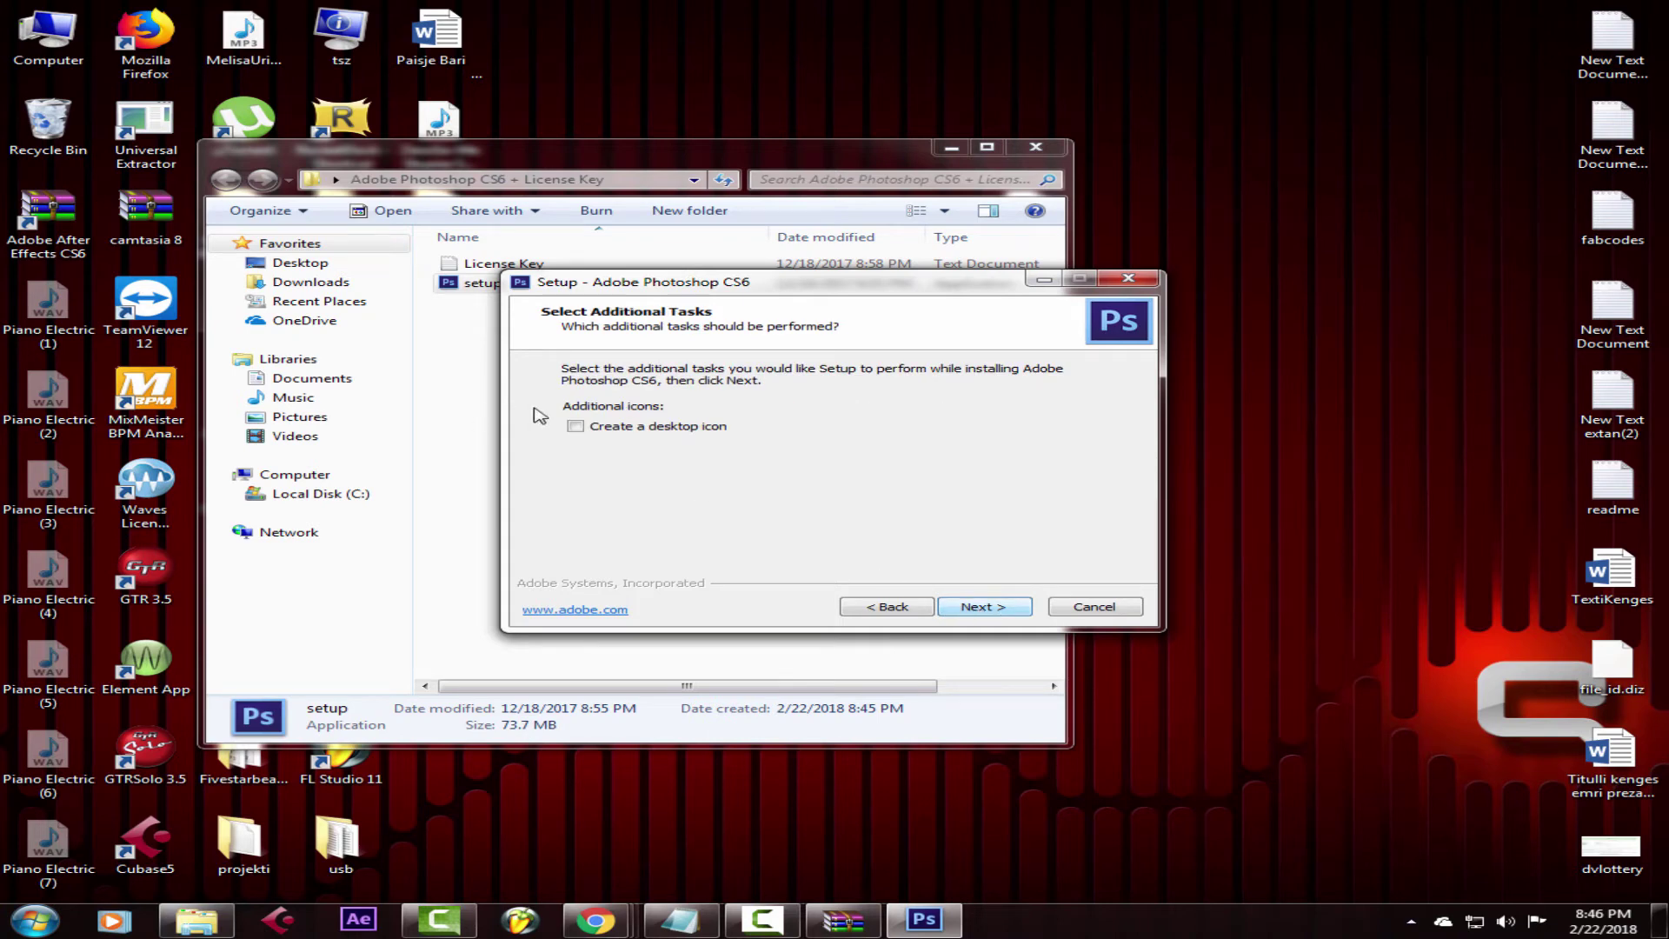
click(991, 616)
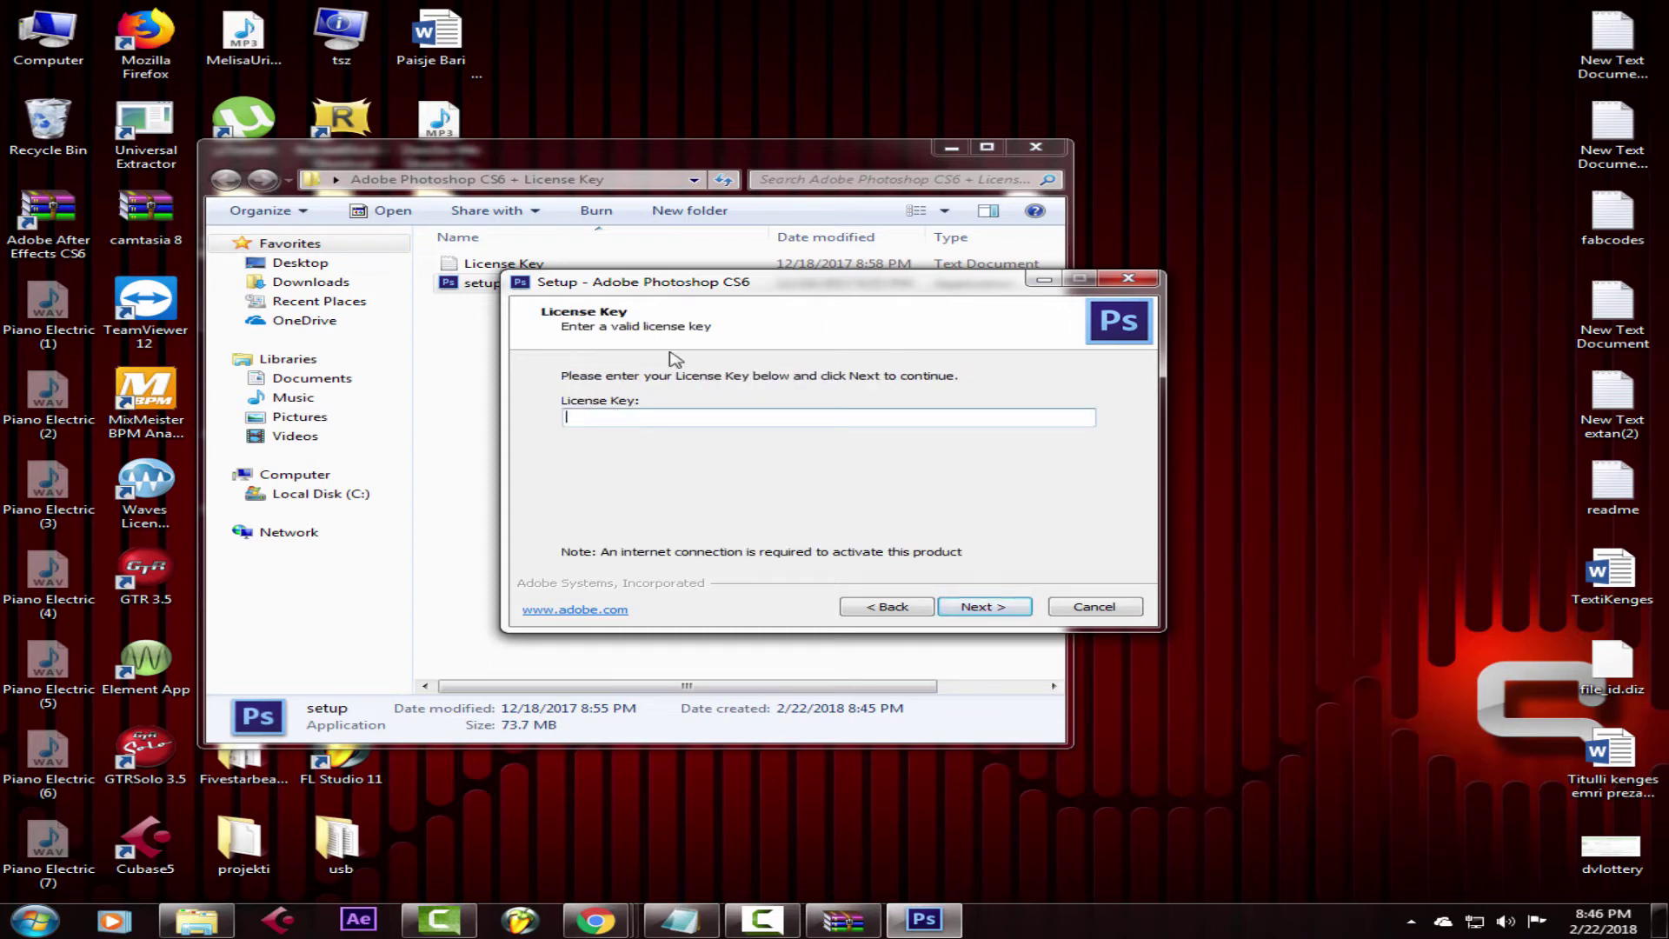
Step: Copy the license key code from License Key.txt
drag(781, 288, 1013, 306)
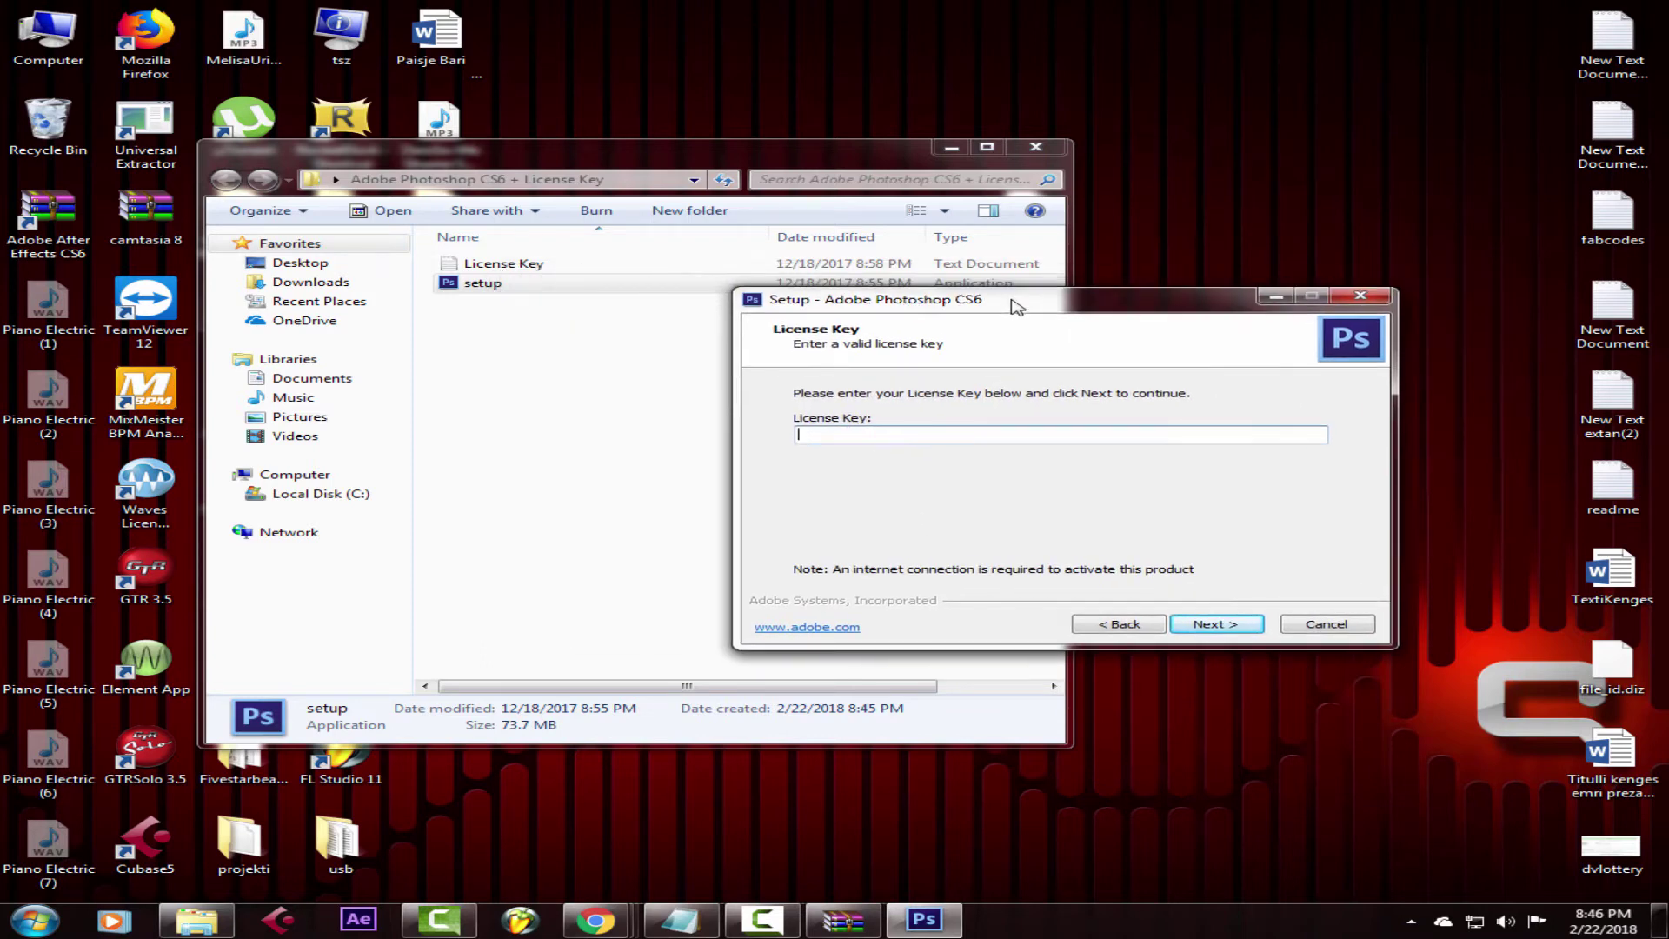
double_click(539, 265)
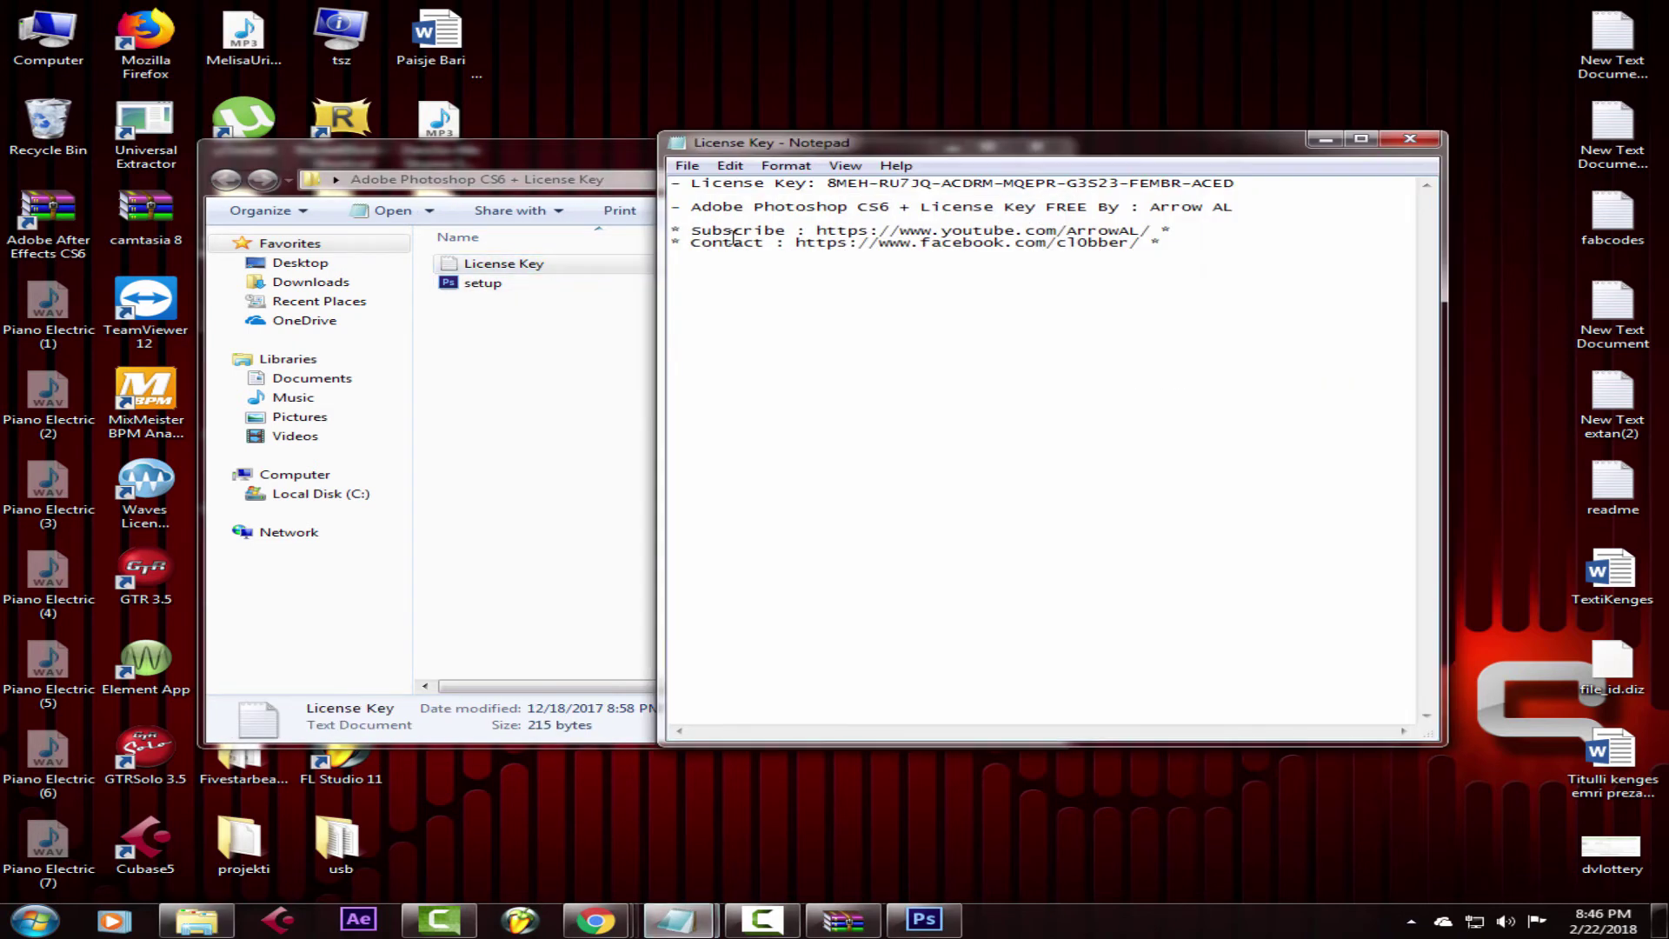
drag(699, 184, 1215, 187)
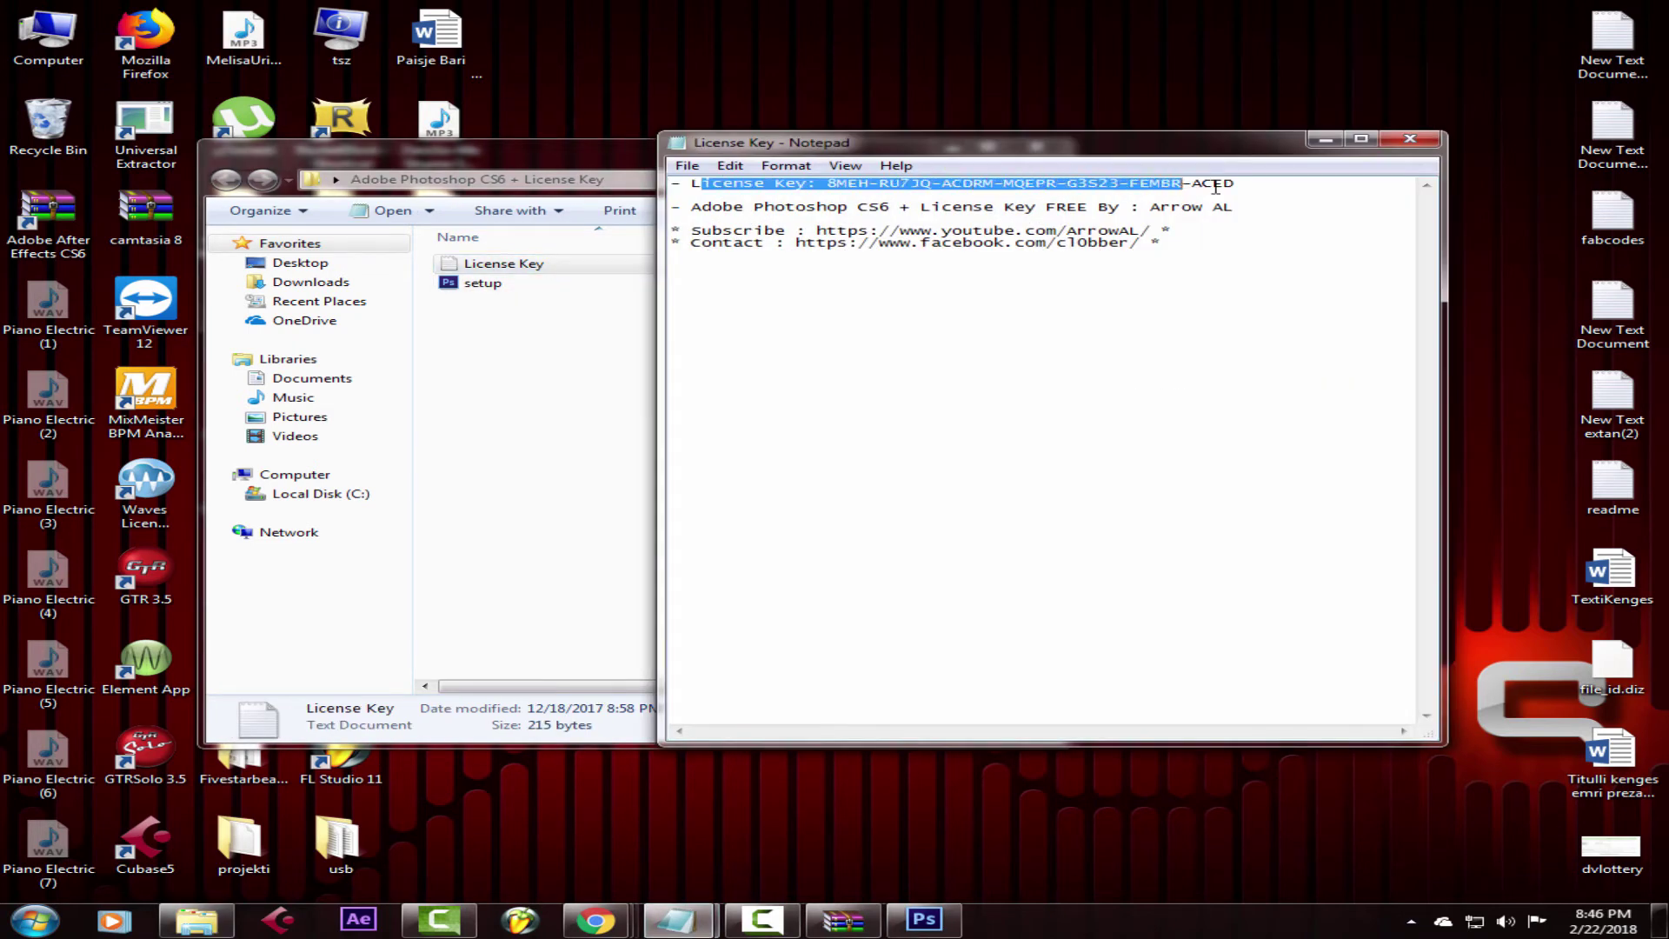
click(1265, 298)
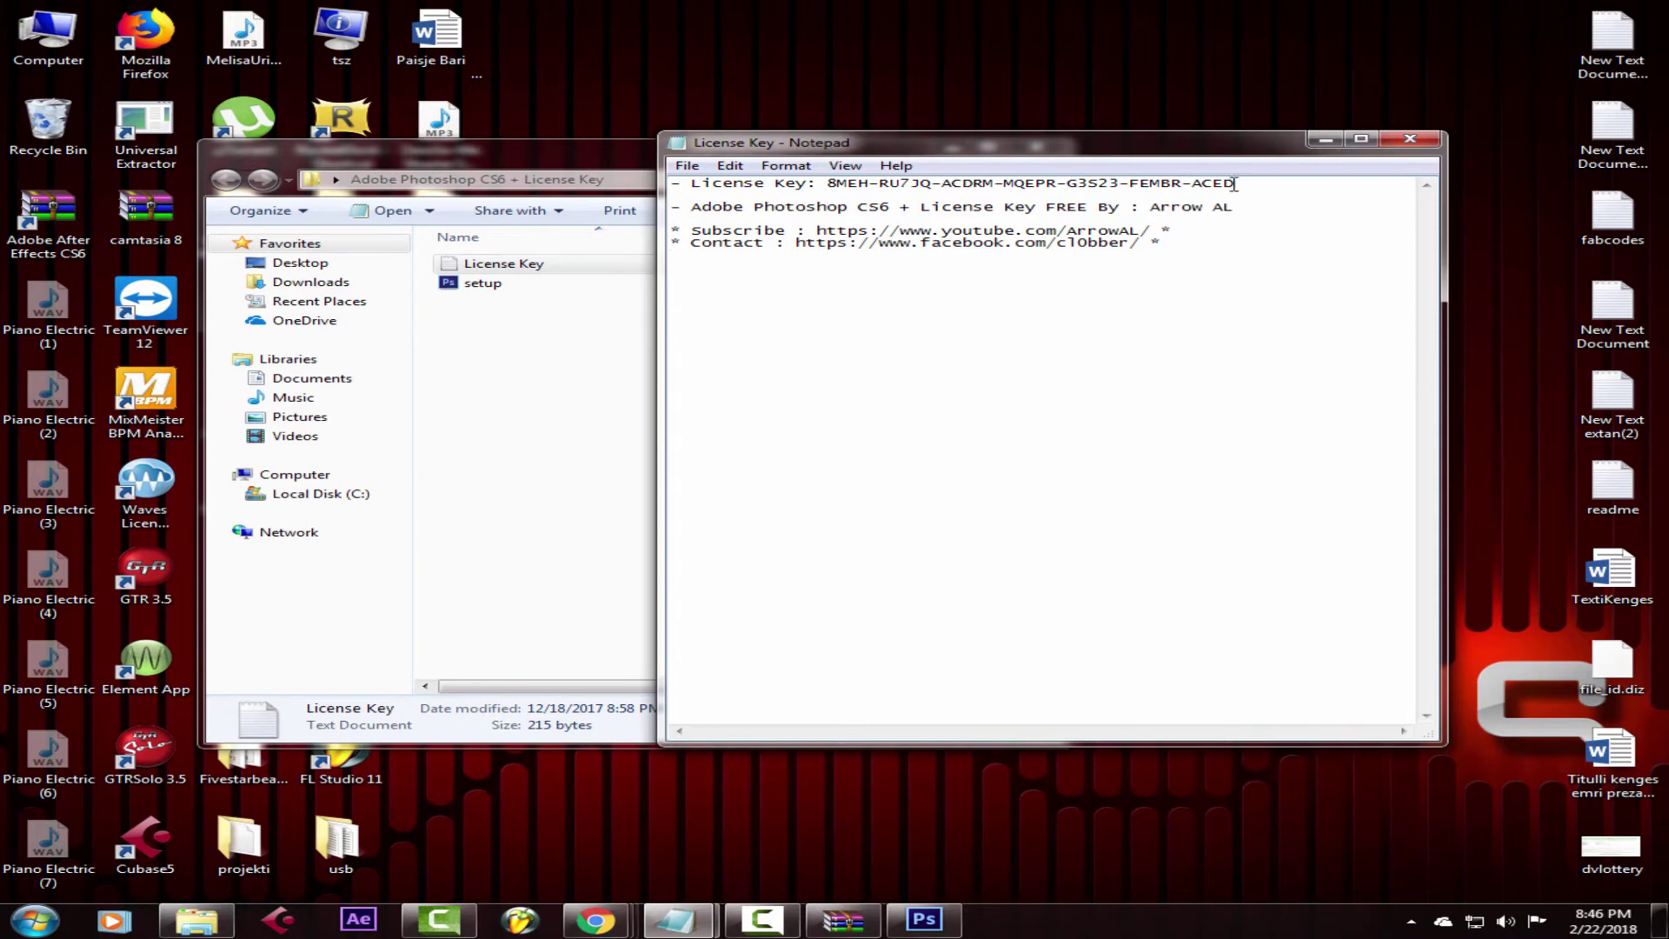
drag(1242, 185, 828, 189)
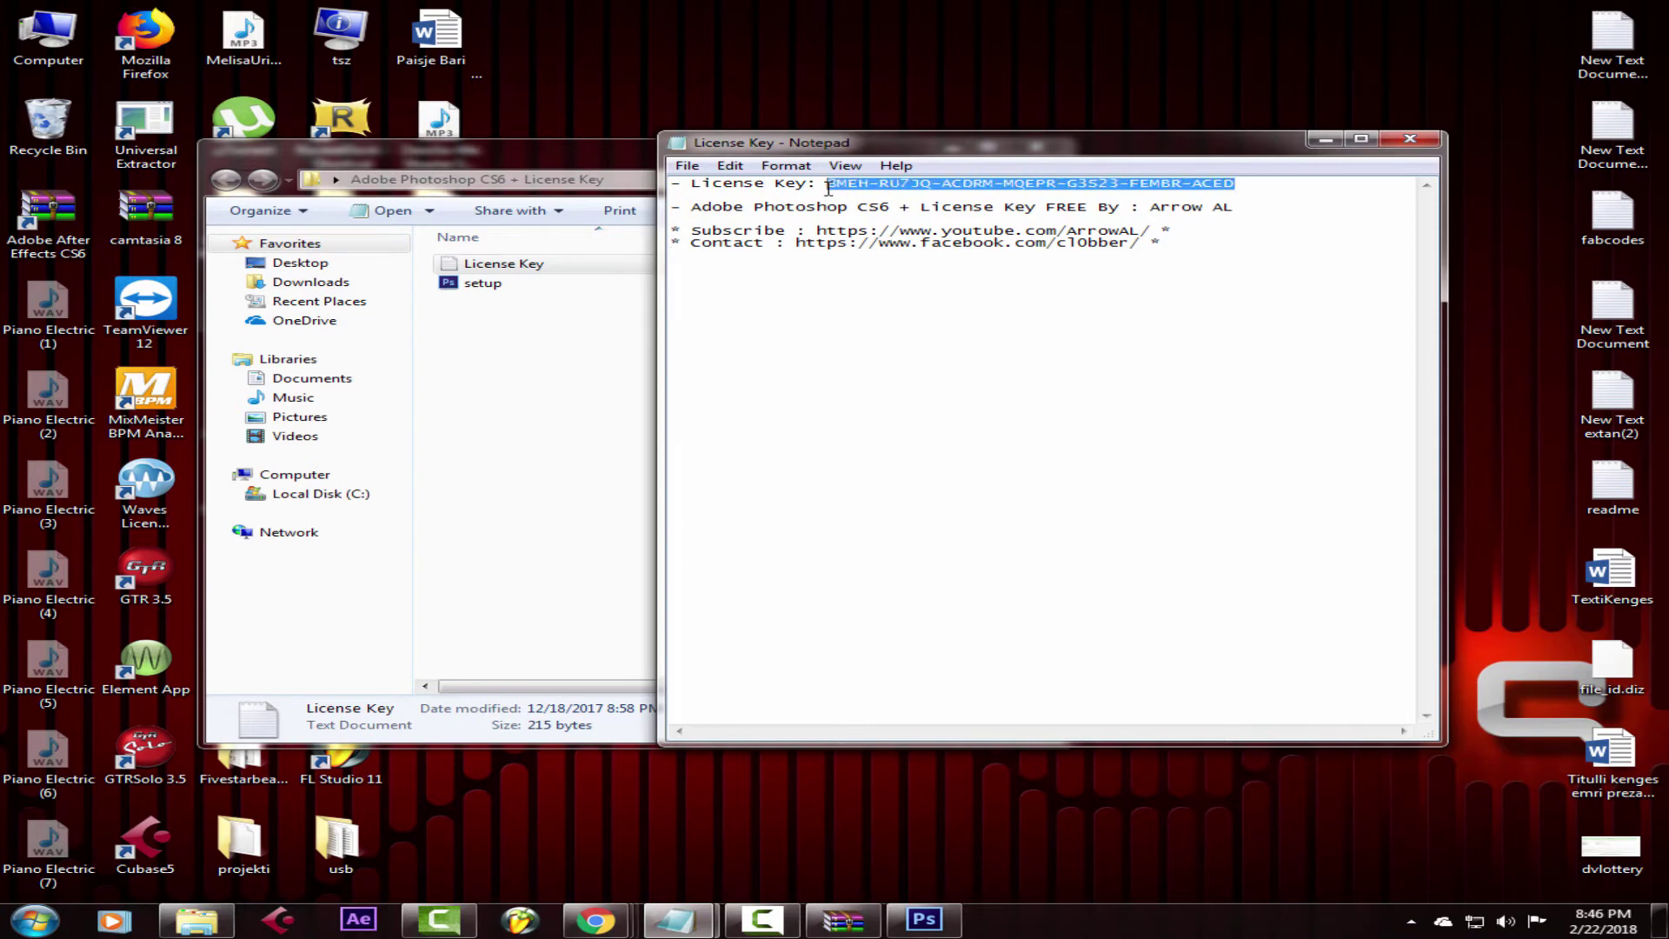
right_click(858, 186)
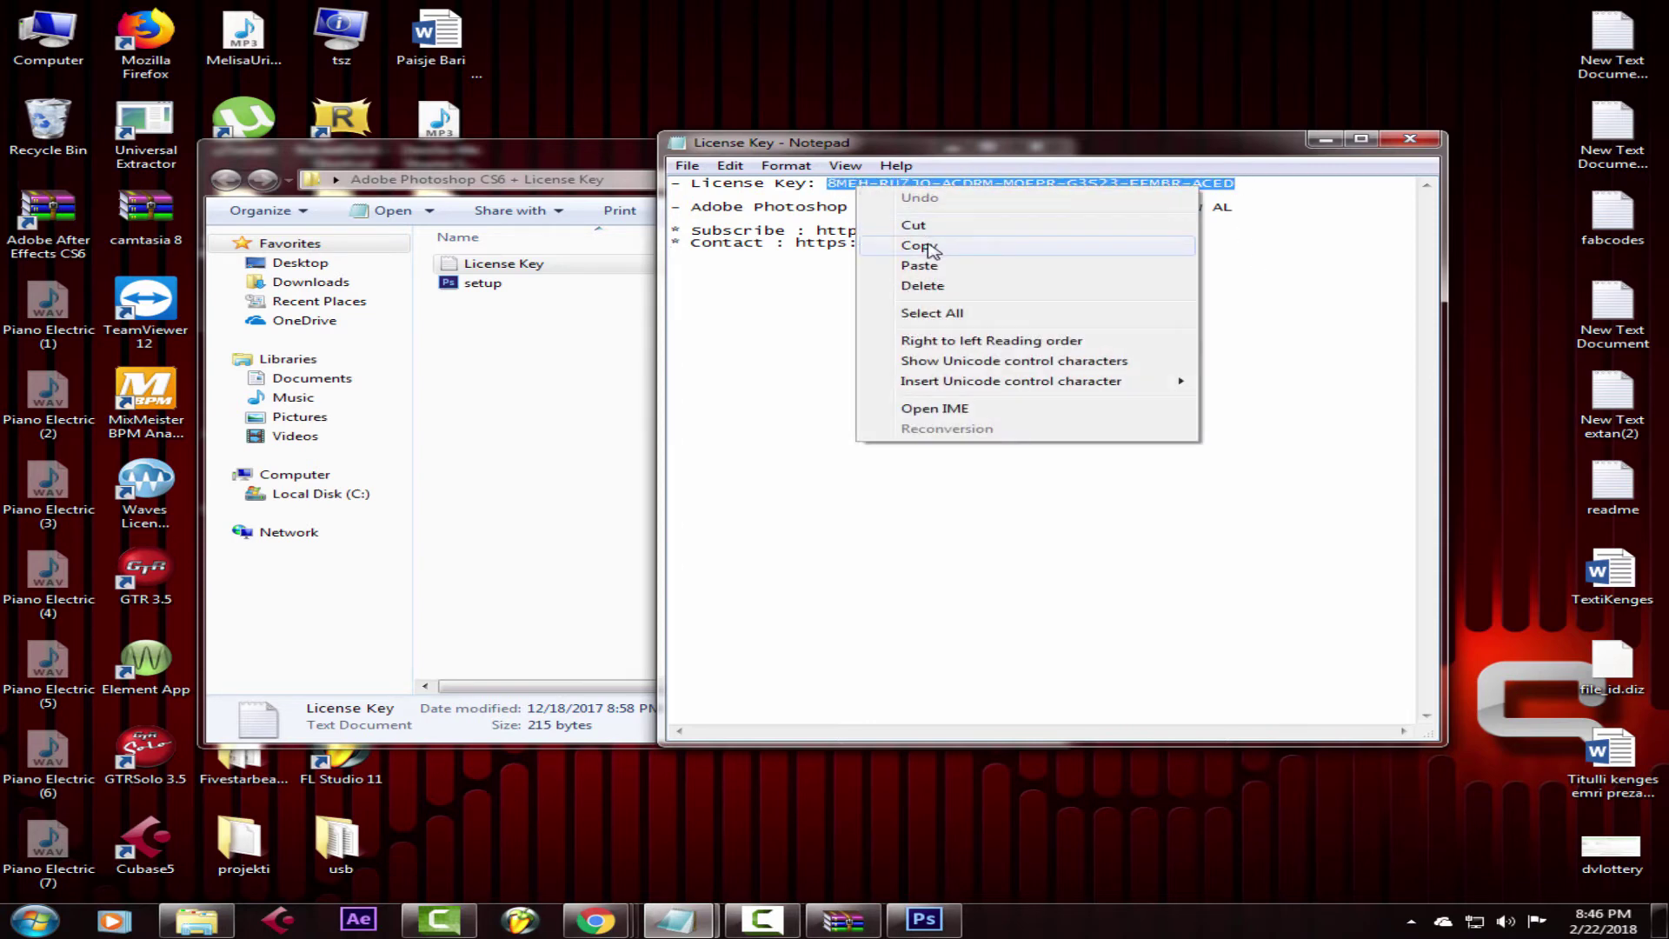
click(931, 249)
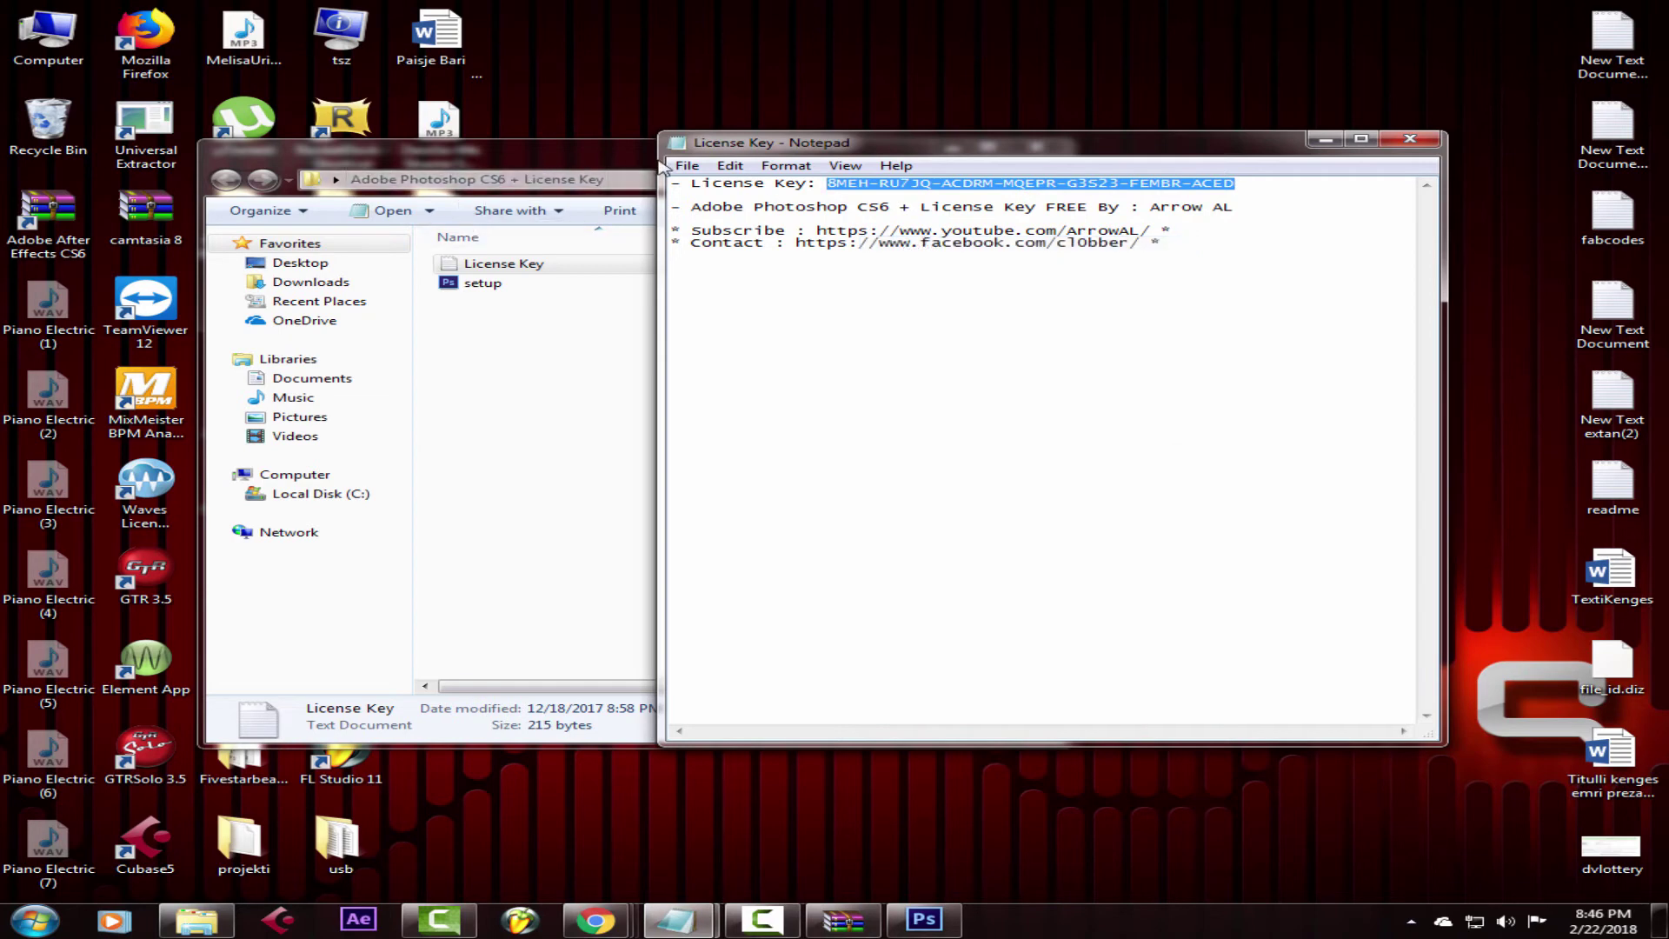
Step: Paste the license key into the installer's License Key field and submit it
click(1323, 141)
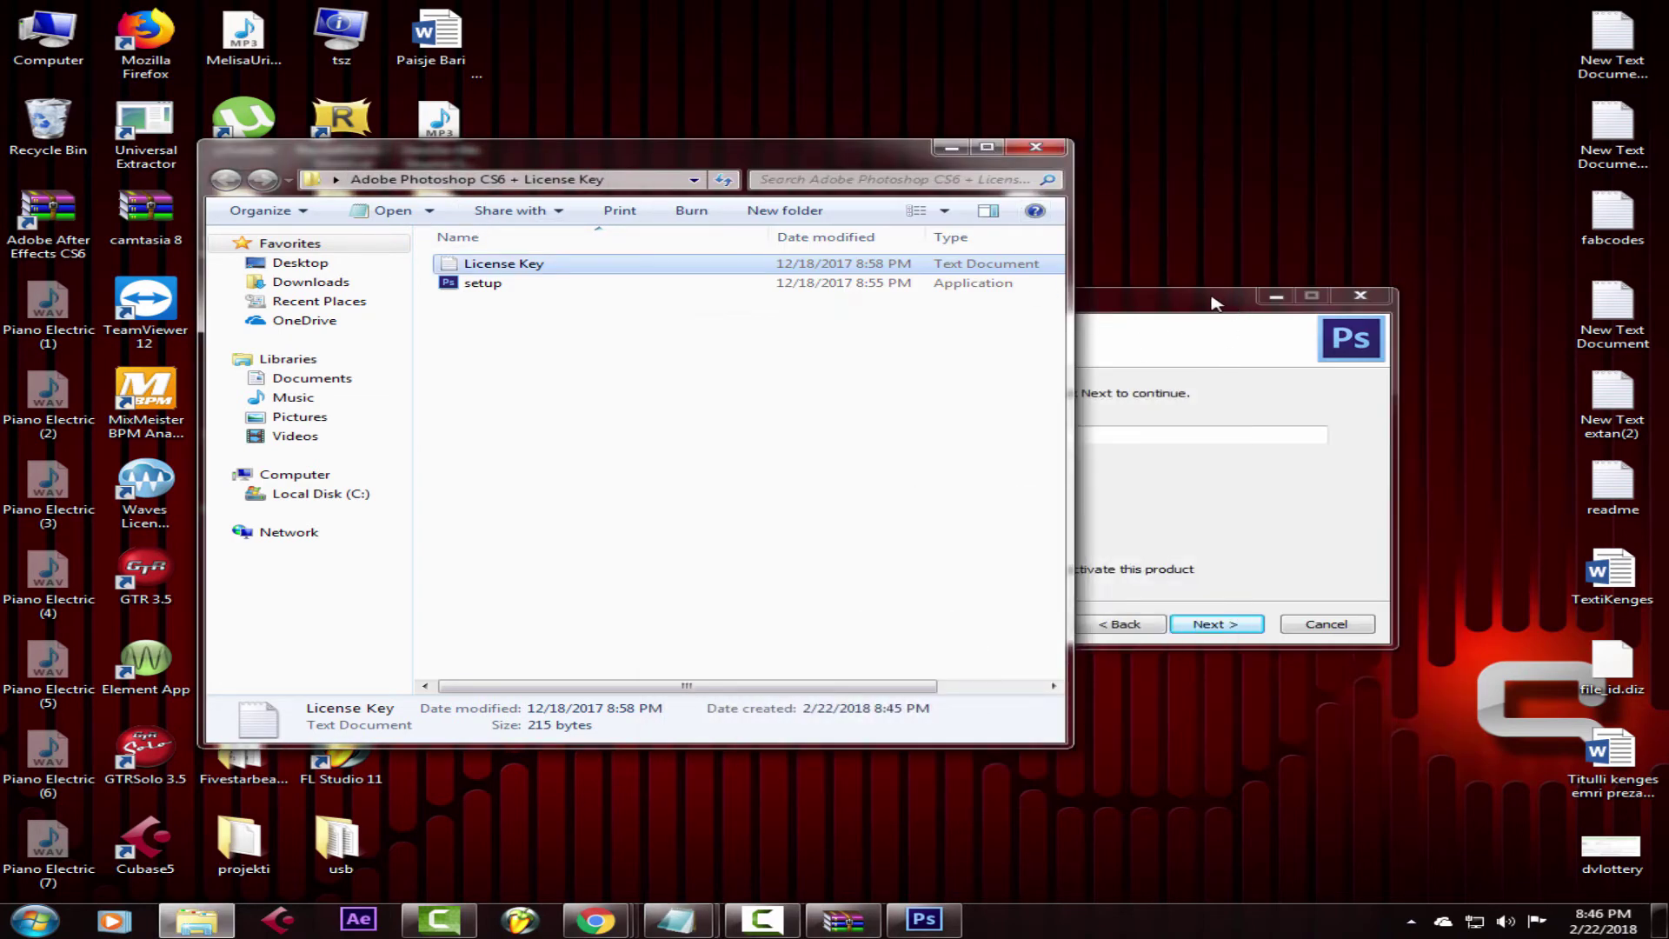
click(1082, 429)
right_click(909, 436)
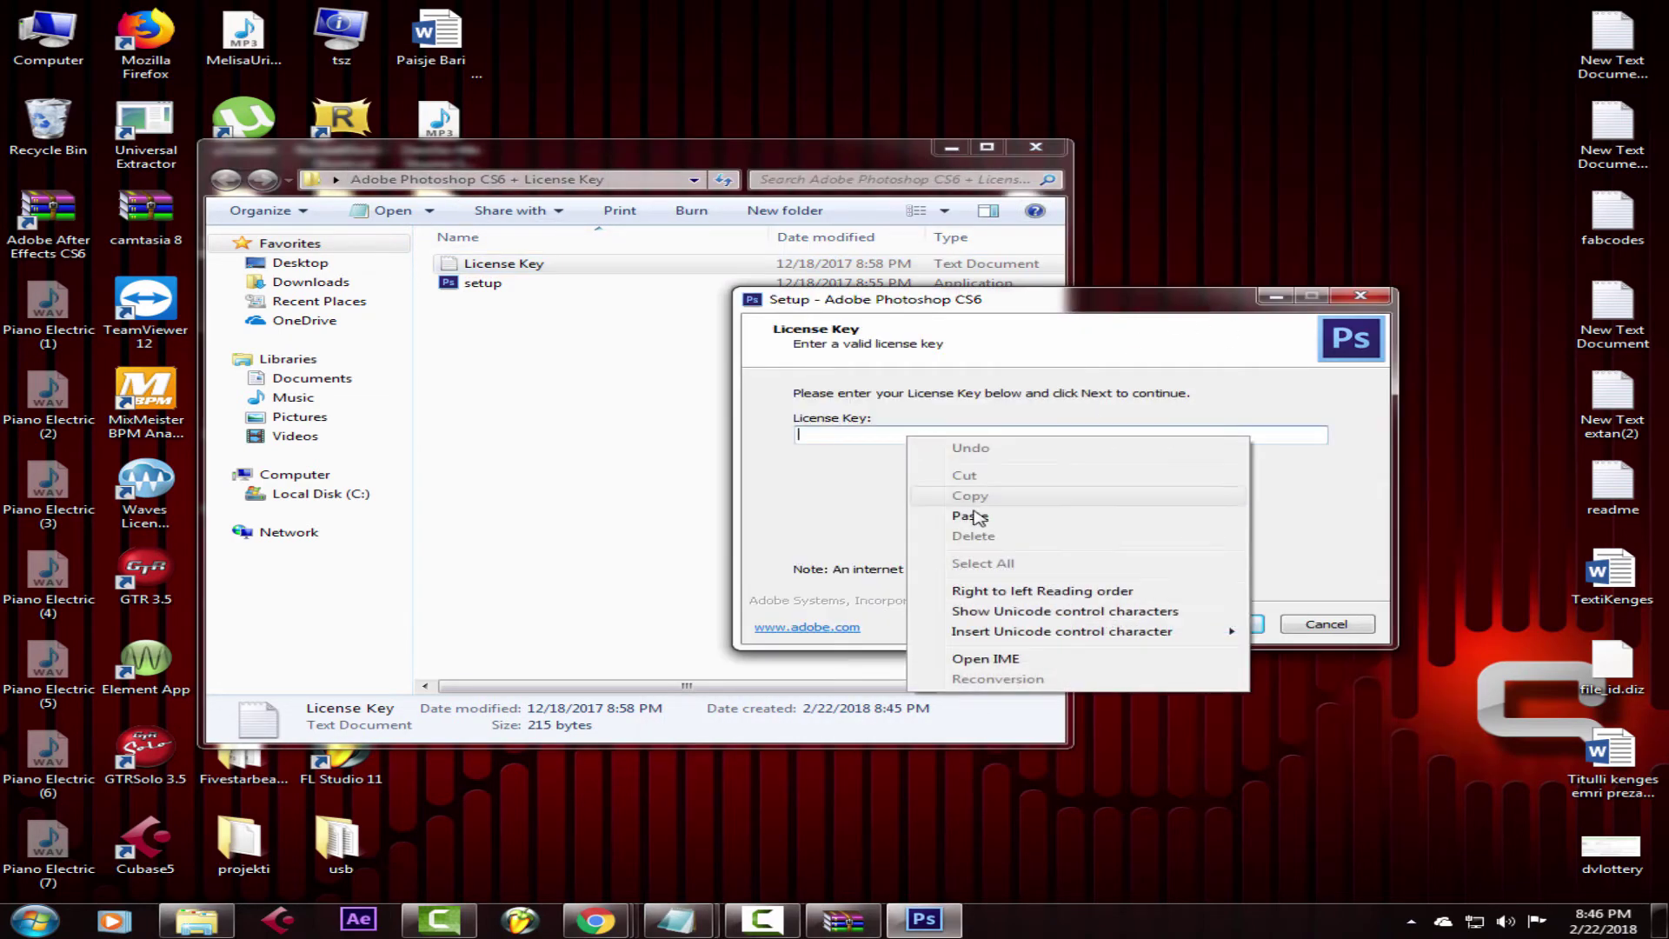
click(974, 518)
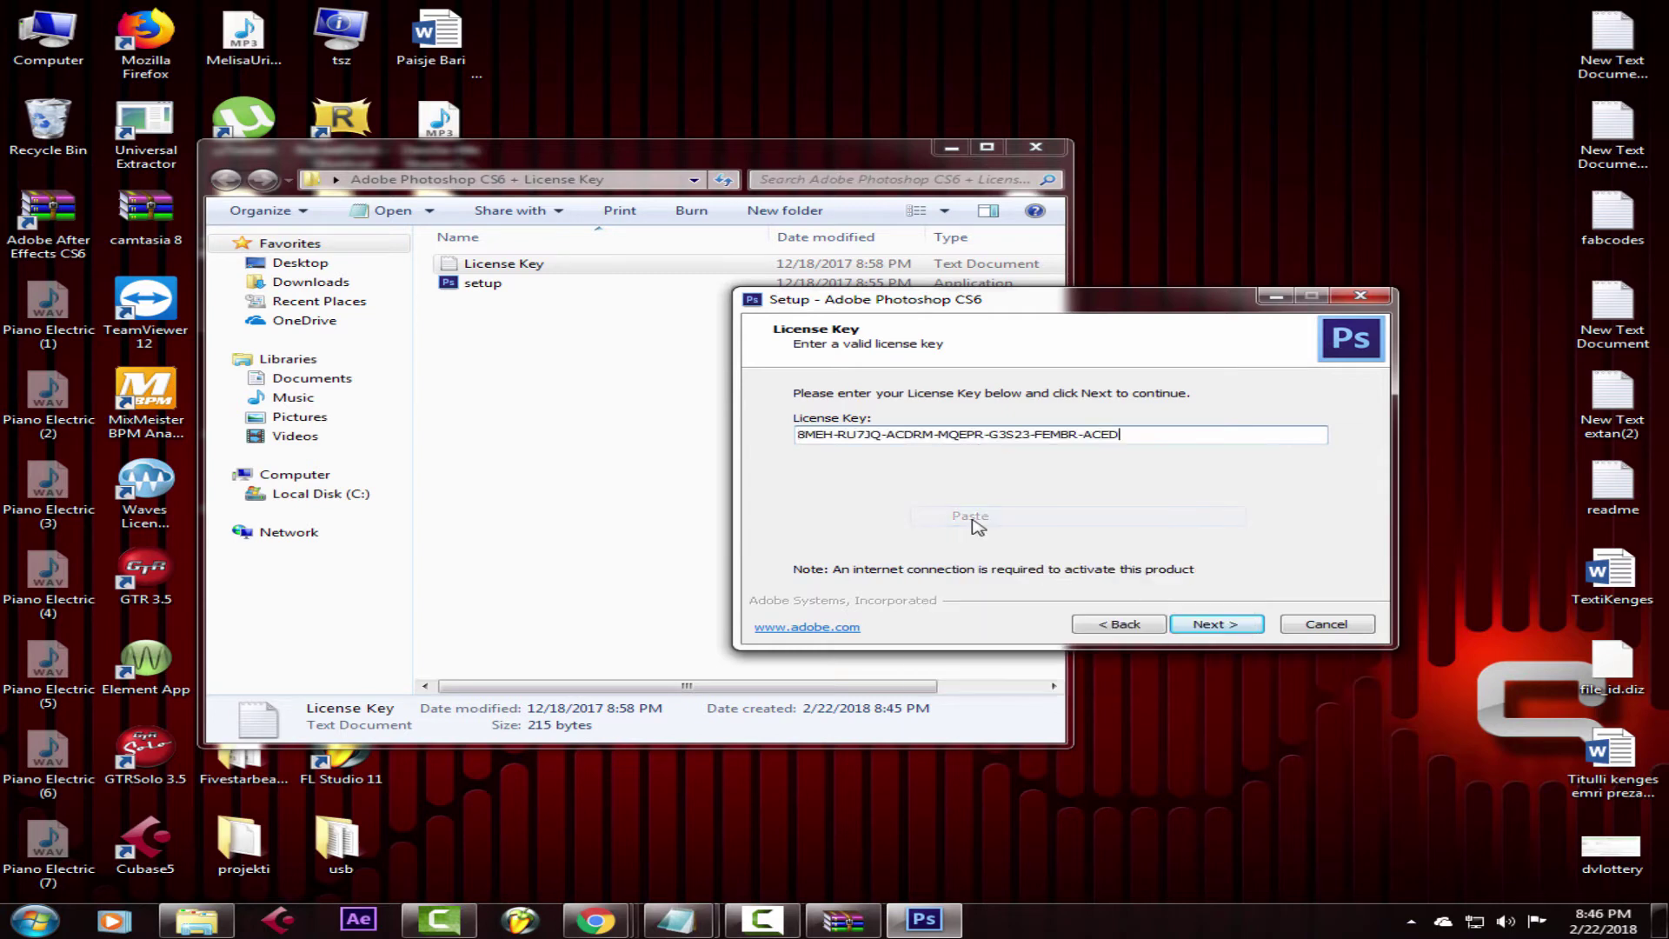
click(1232, 632)
Step: Install Photoshop CS6 and click Finish when the progress completes
click(1231, 626)
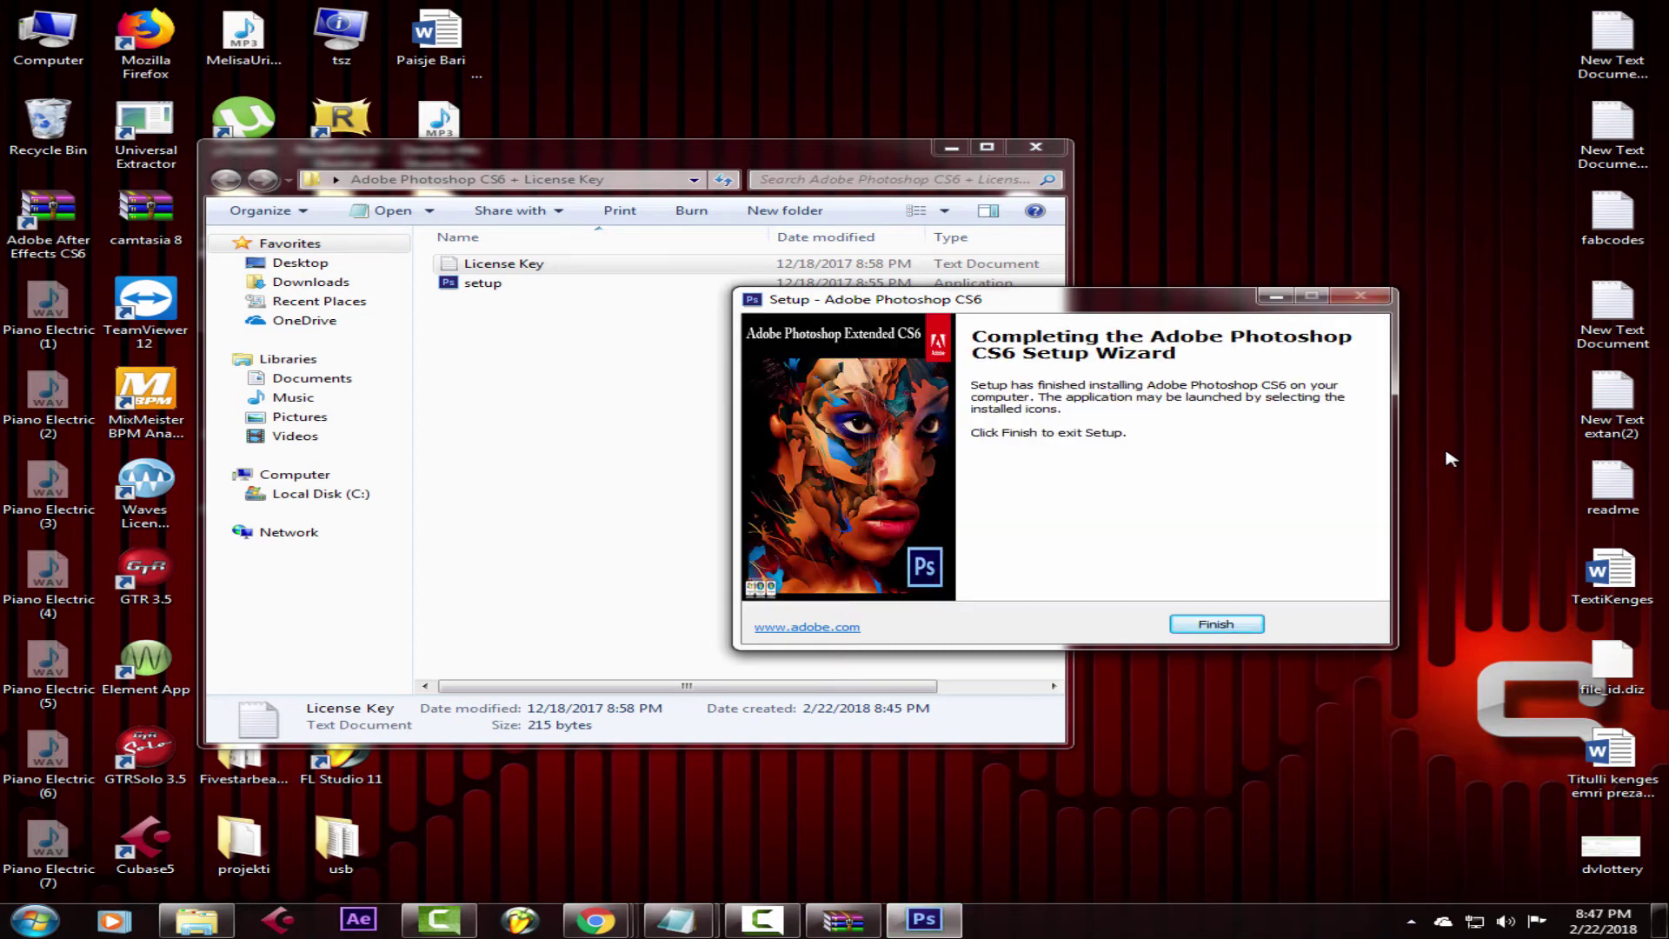
click(1221, 627)
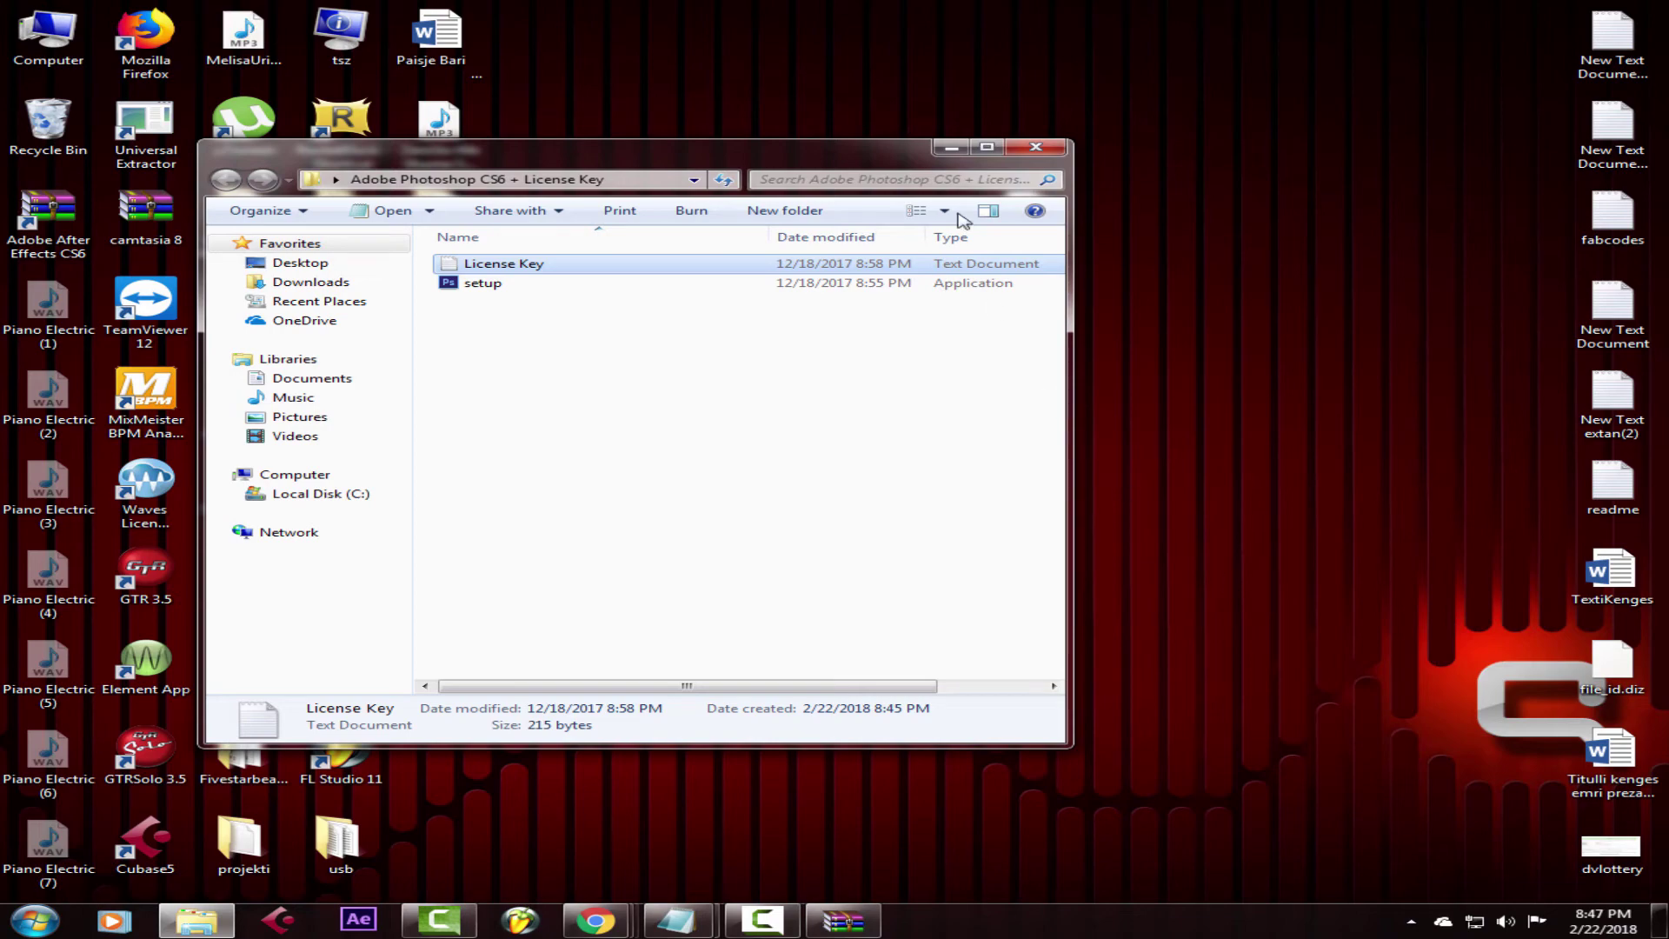
Step: Refresh the desktop and launch Photoshop CS6 from its new desktop shortcut
click(949, 148)
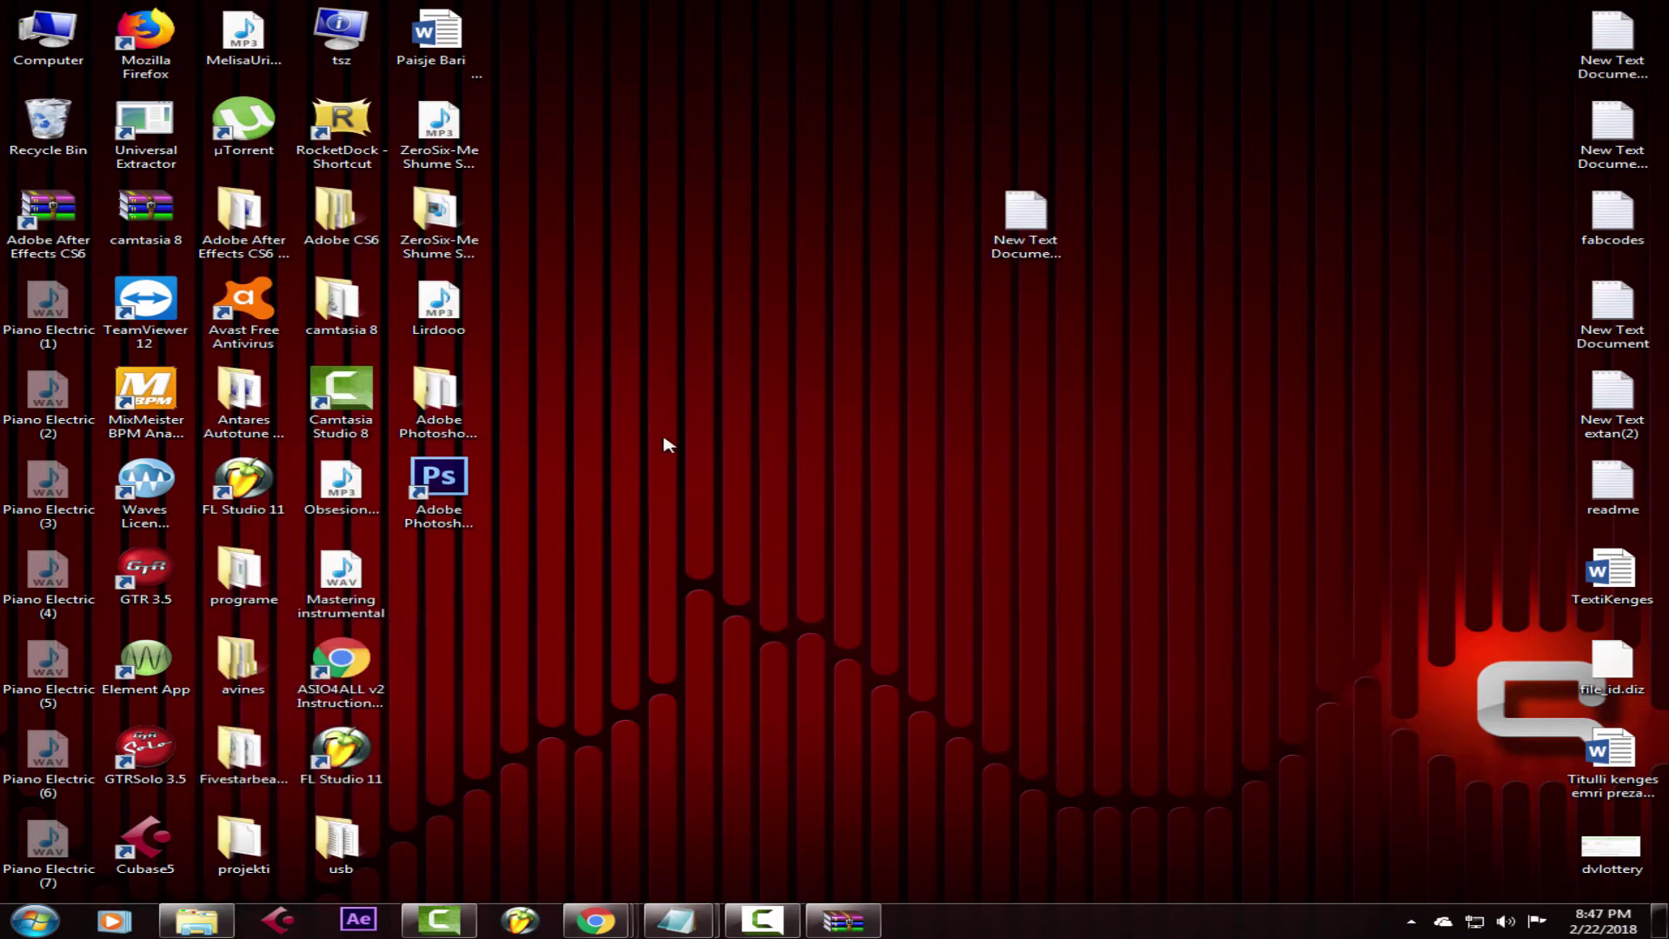
right_click(660, 441)
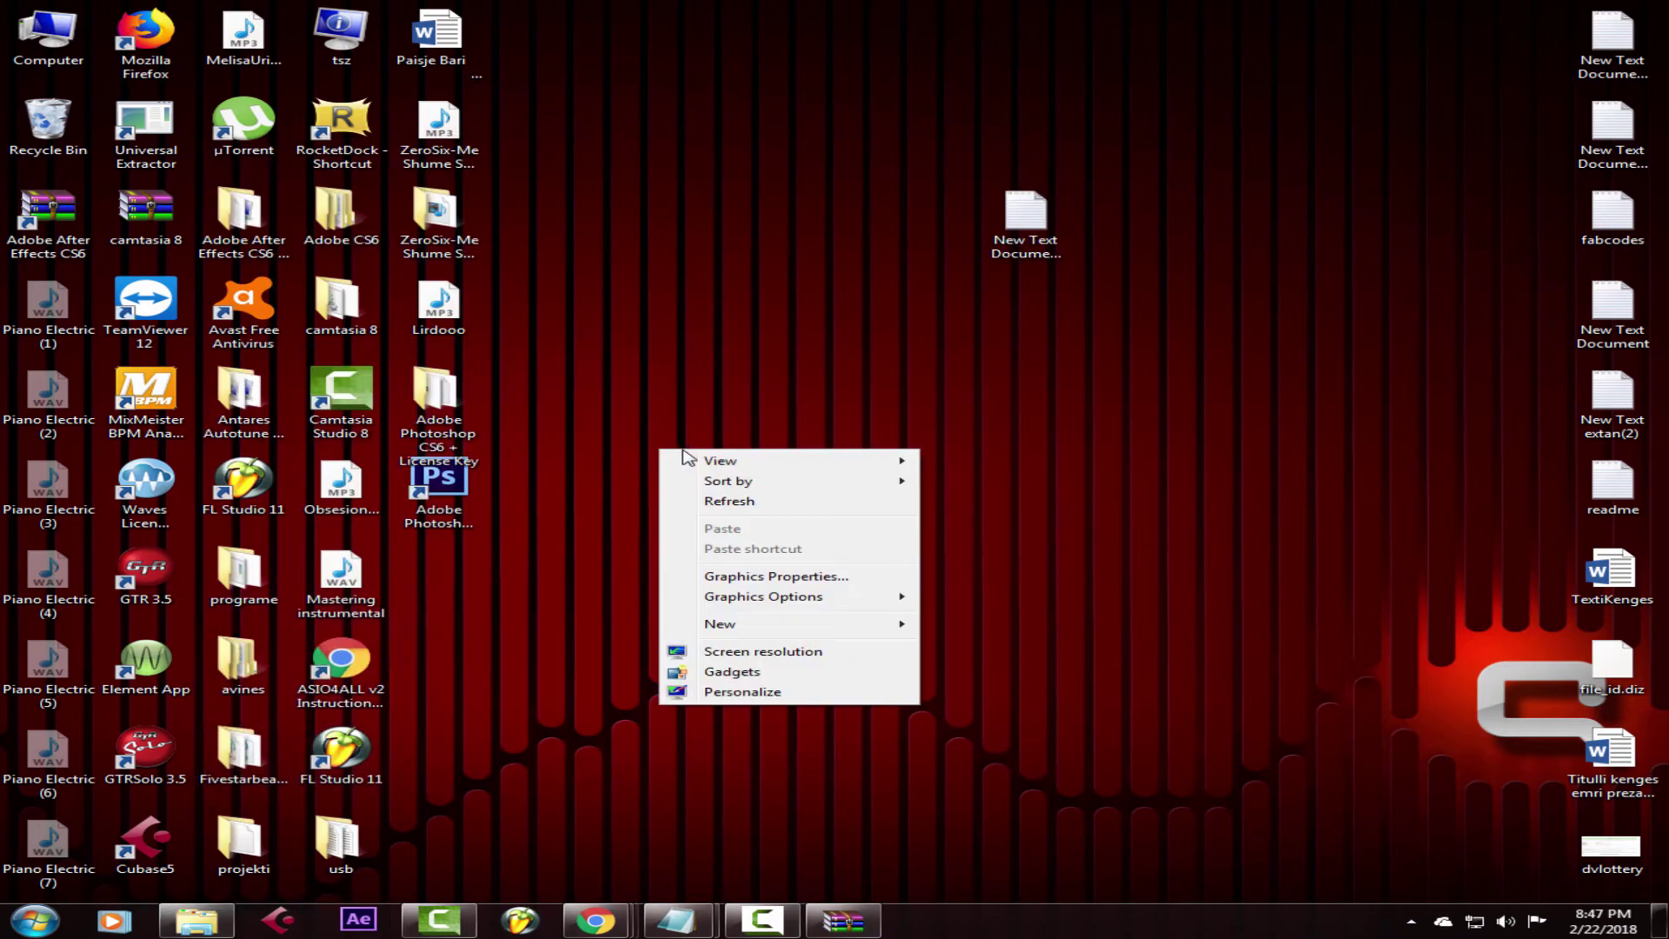
click(752, 492)
right_click(752, 492)
click(787, 533)
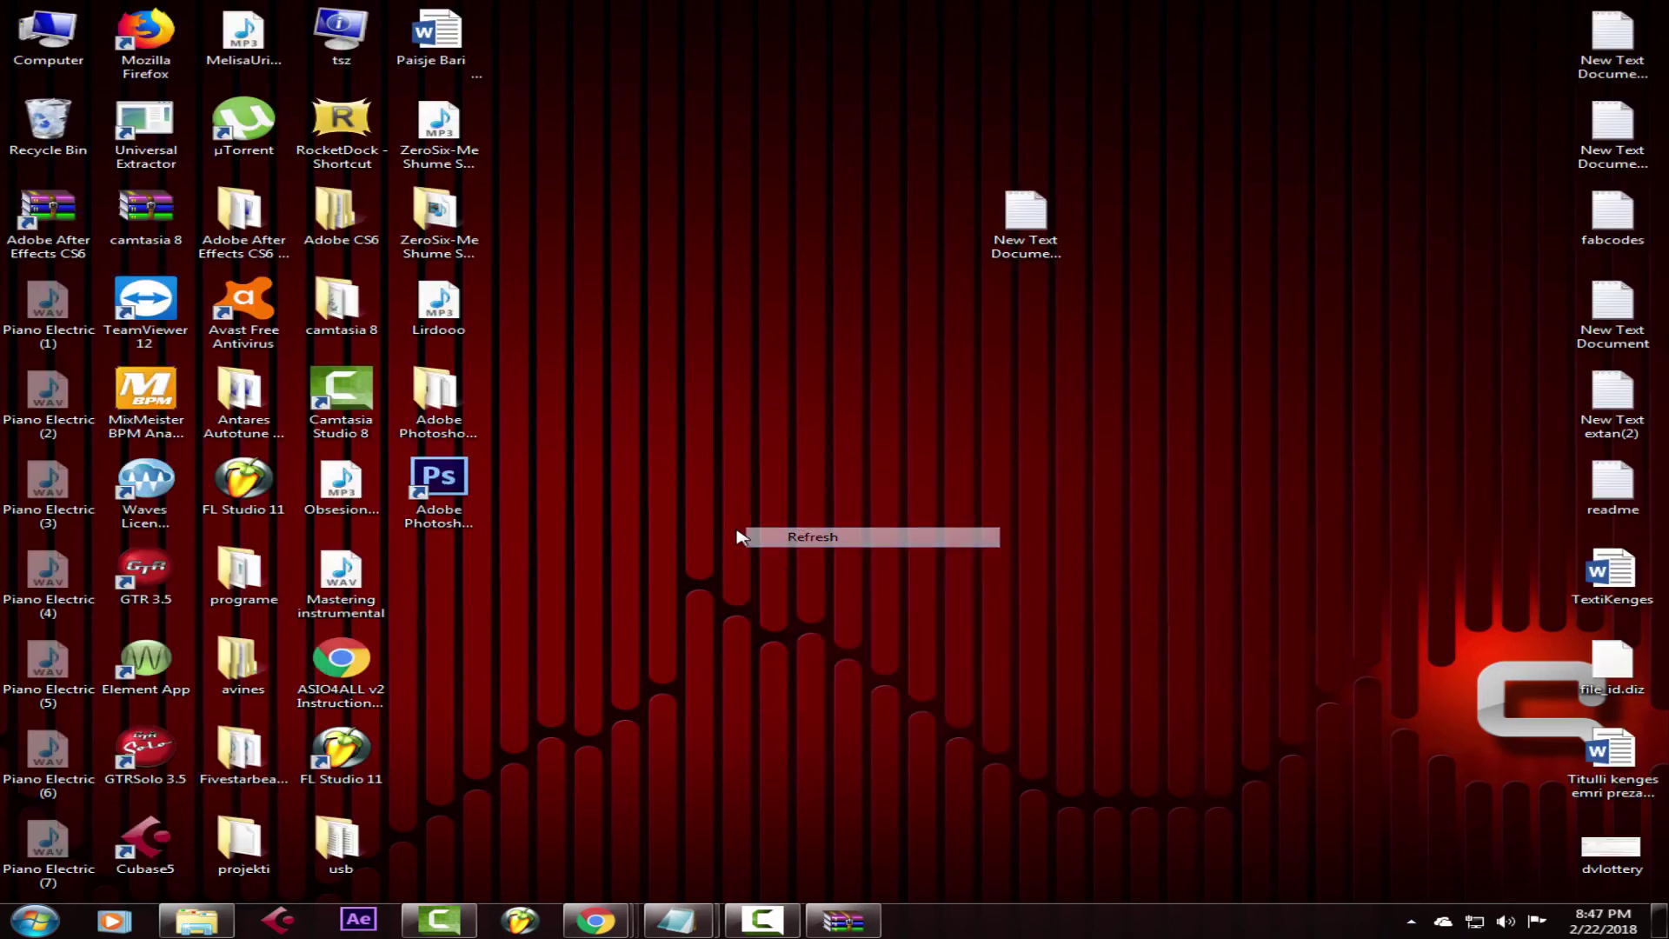
click(448, 501)
double_click(448, 501)
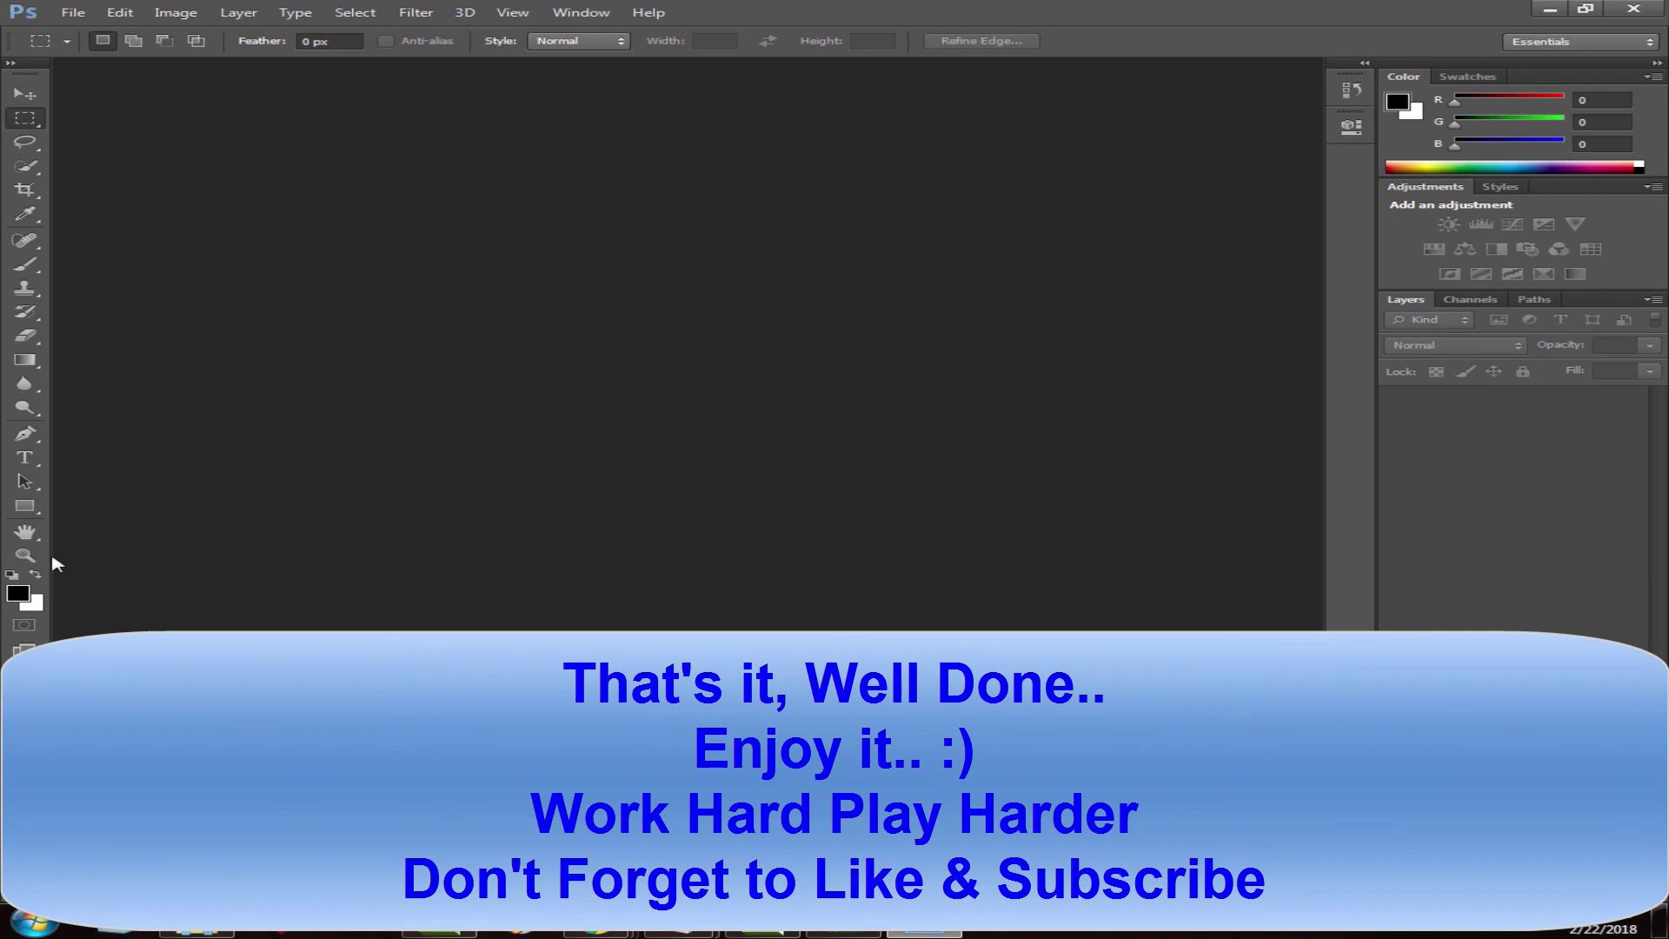
click(15, 596)
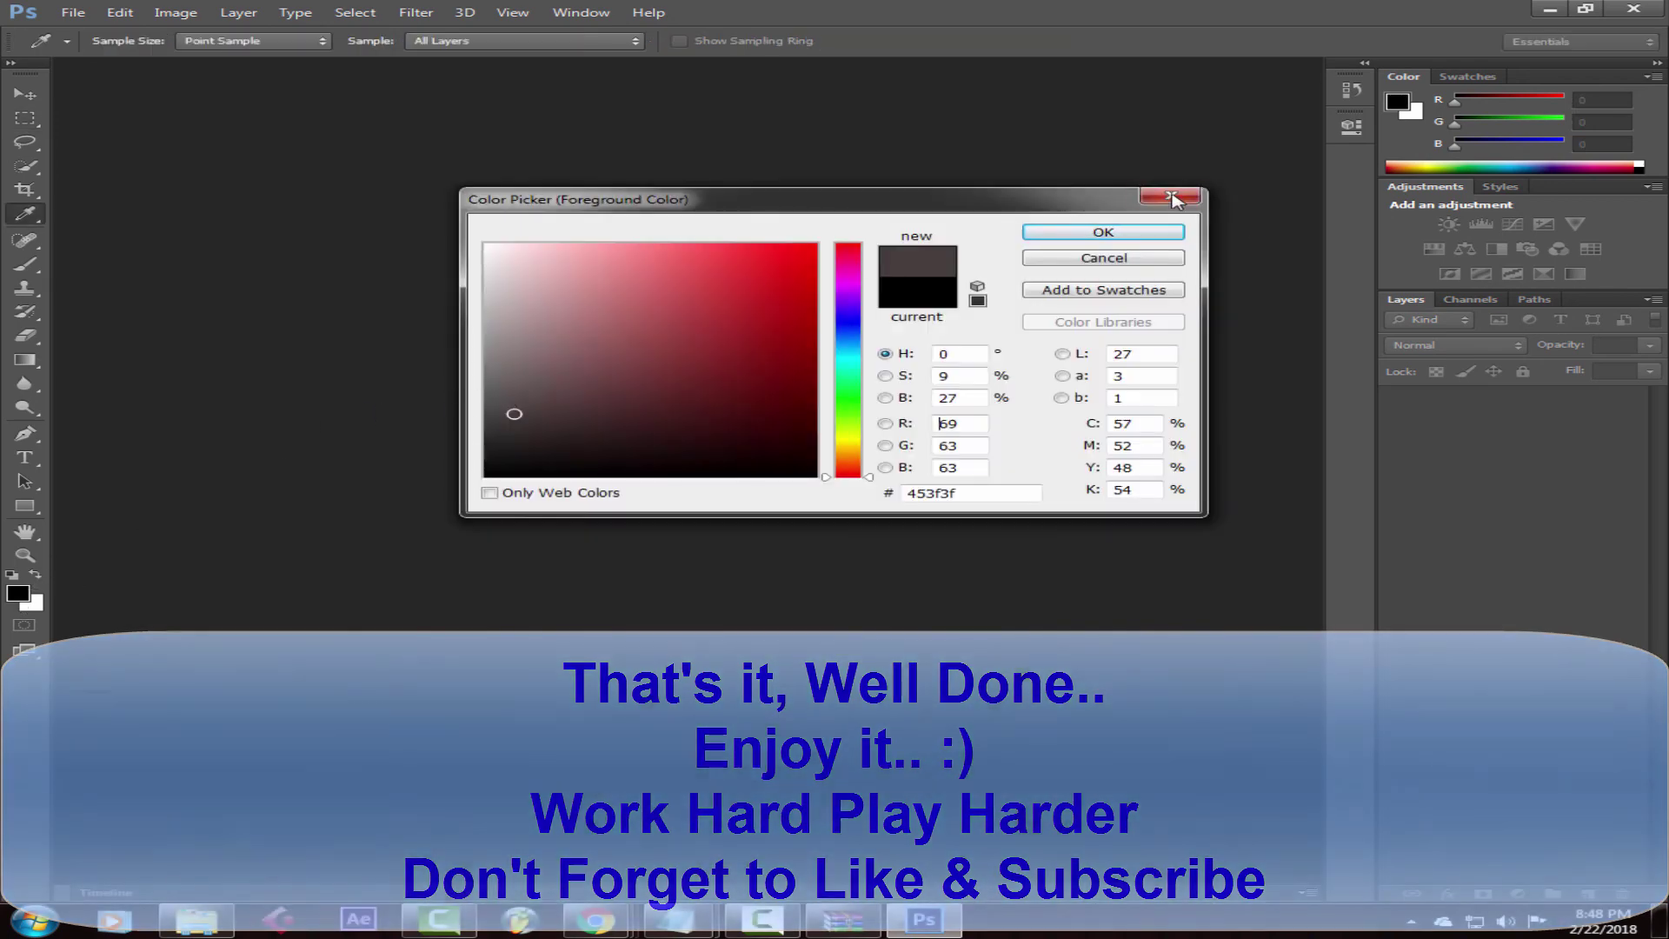
click(1171, 195)
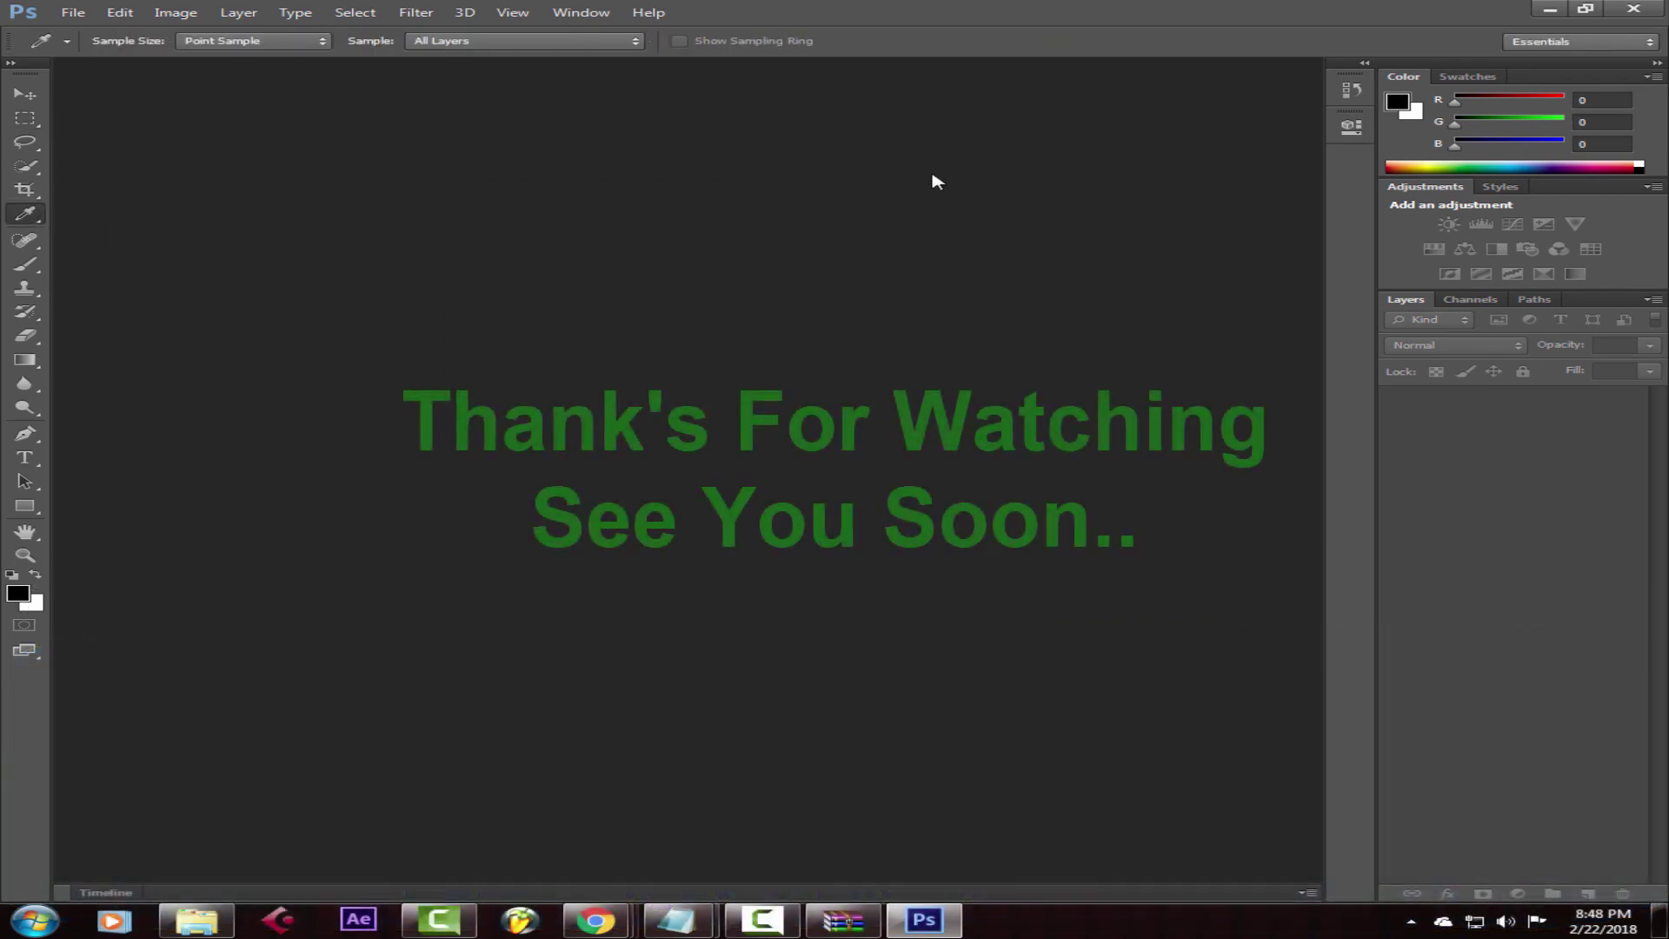